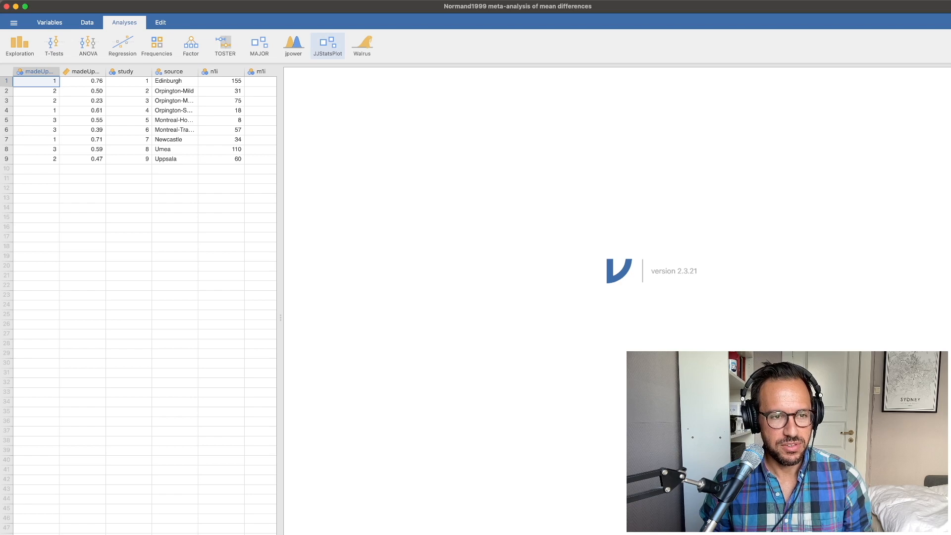
Widen the data view and examine the dataset's columns from the study identifiers through both groups' sample sizes, means and standard deviations.
left_click_drag(280, 317, 329, 318)
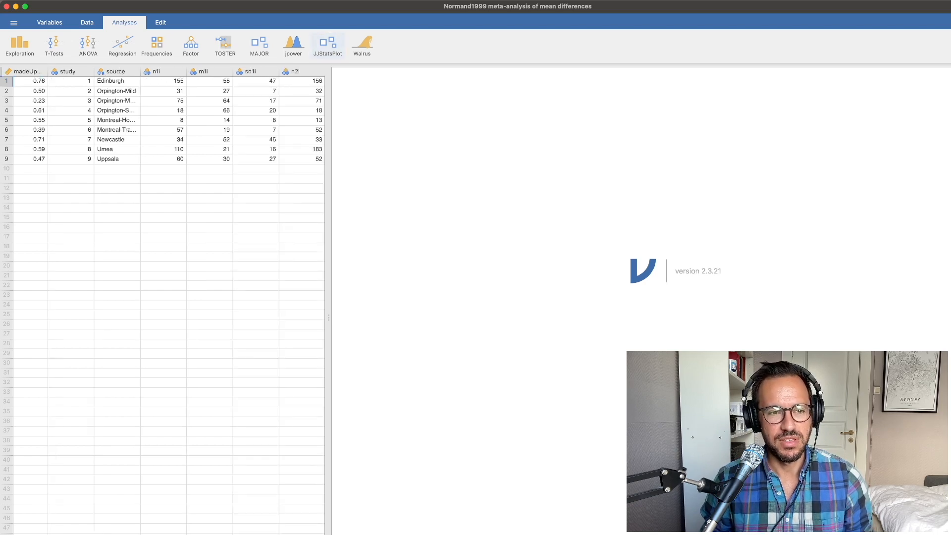
scroll(163, 297, "right", 1)
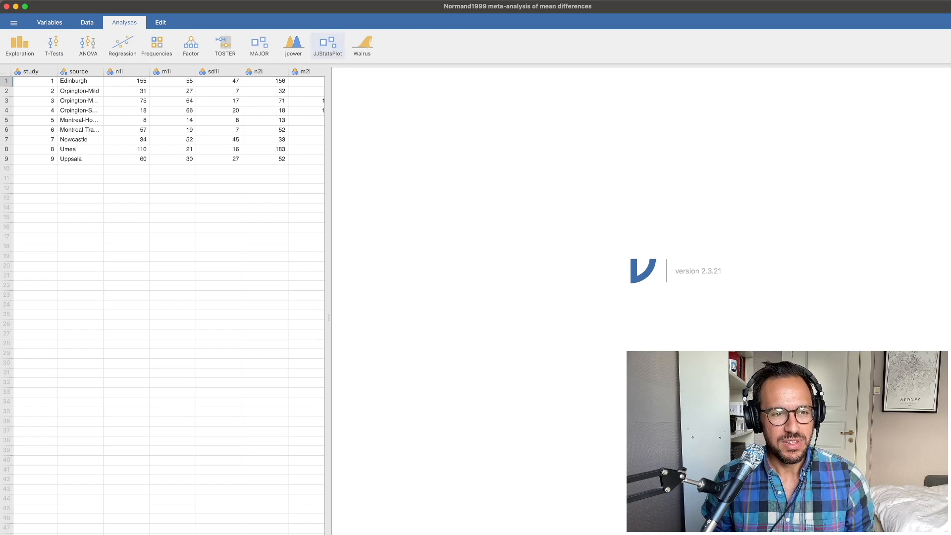
scroll(163, 297, "left", 1)
scroll(162, 297, "right", 1)
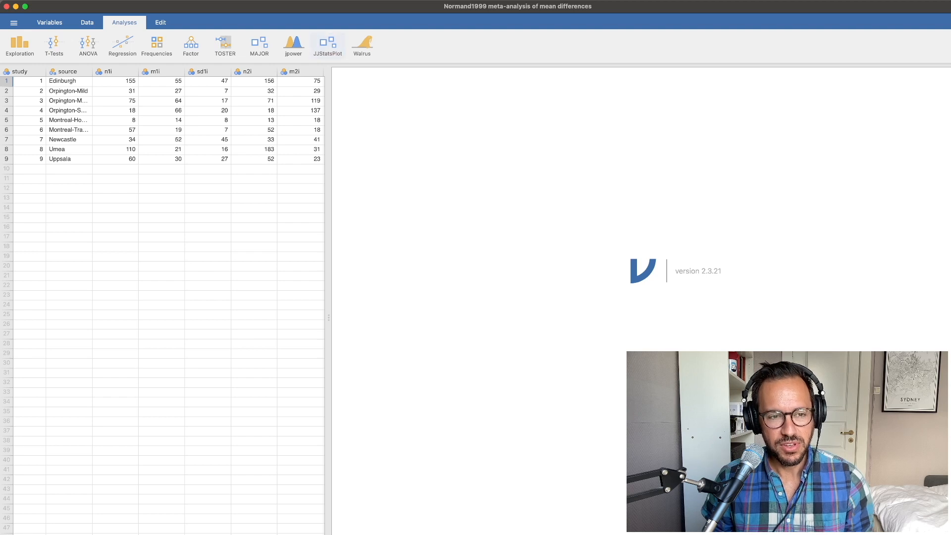
scroll(163, 297, "right", 1)
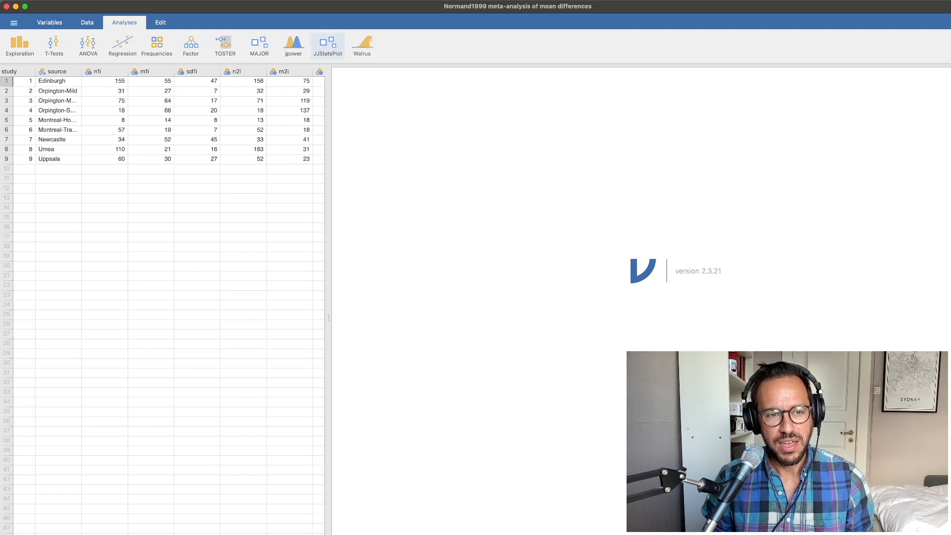
scroll(163, 298, "right", 2)
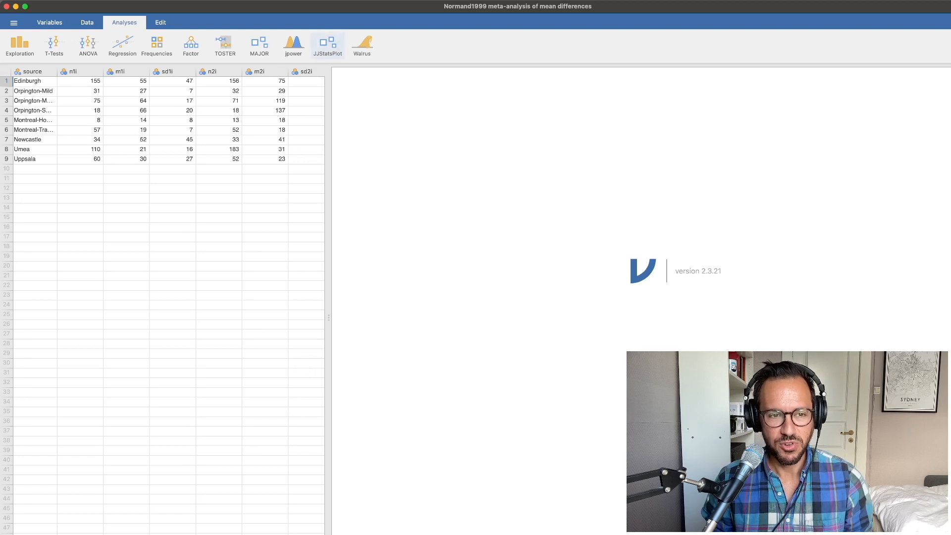
scroll(169, 285, "right", 1)
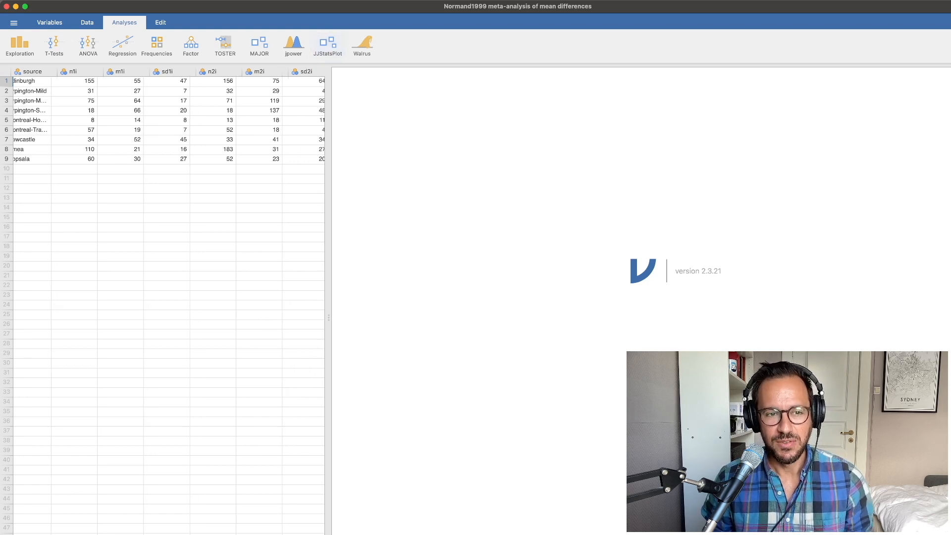
scroll(169, 285, "right", 3)
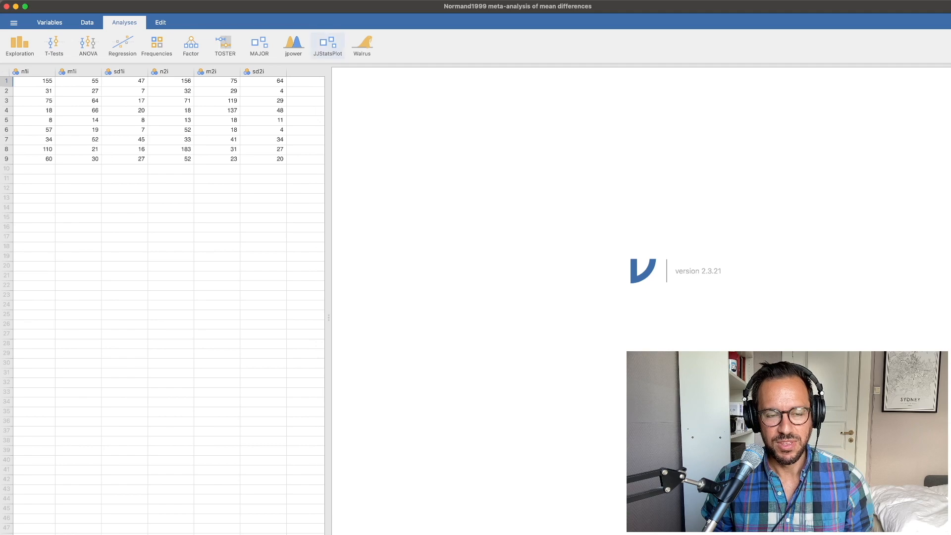
scroll(169, 285, "right", 3)
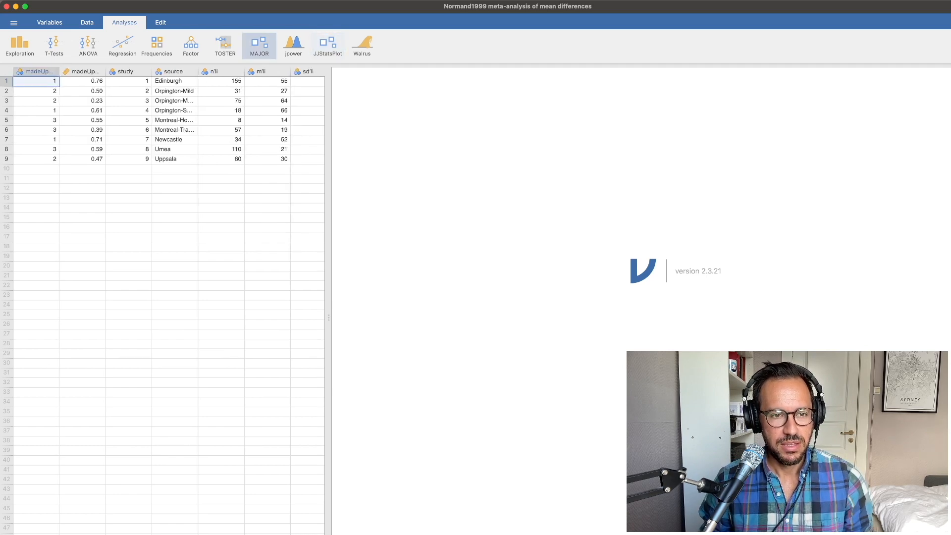
Start a MAJOR Mean Differences (n, M, SD) meta-analysis with n1i, m1i and sd1i as group one's sample size, mean and standard deviation.
left_click(259, 46)
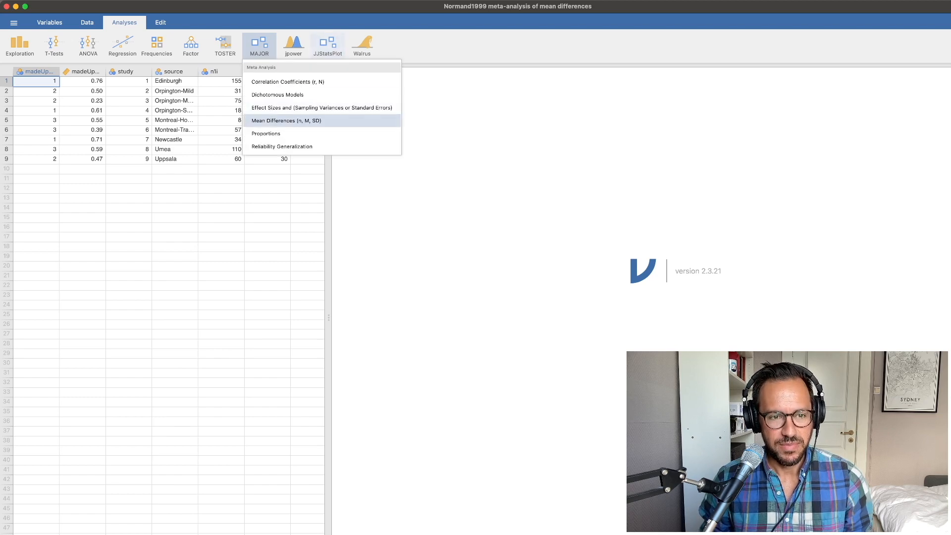
left_click(297, 121)
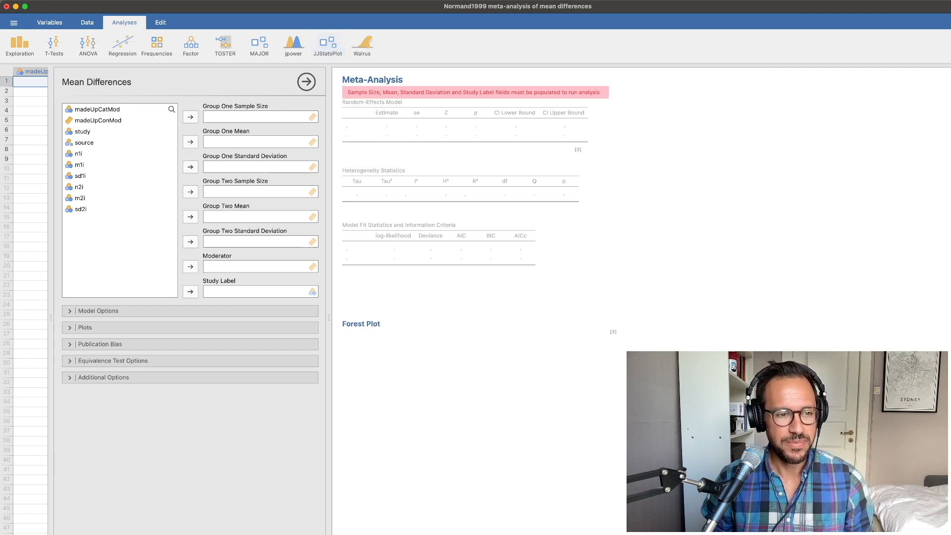
left_click(79, 153)
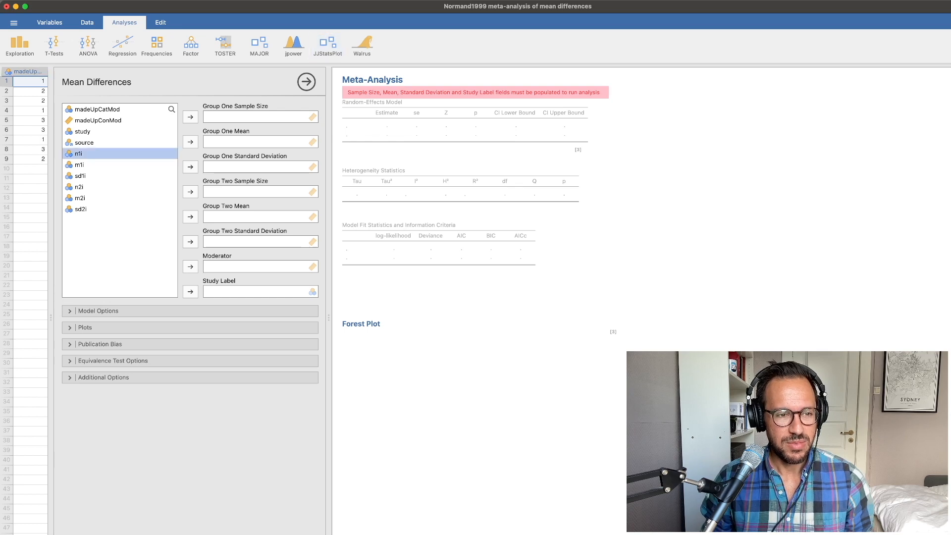
left_click(190, 117)
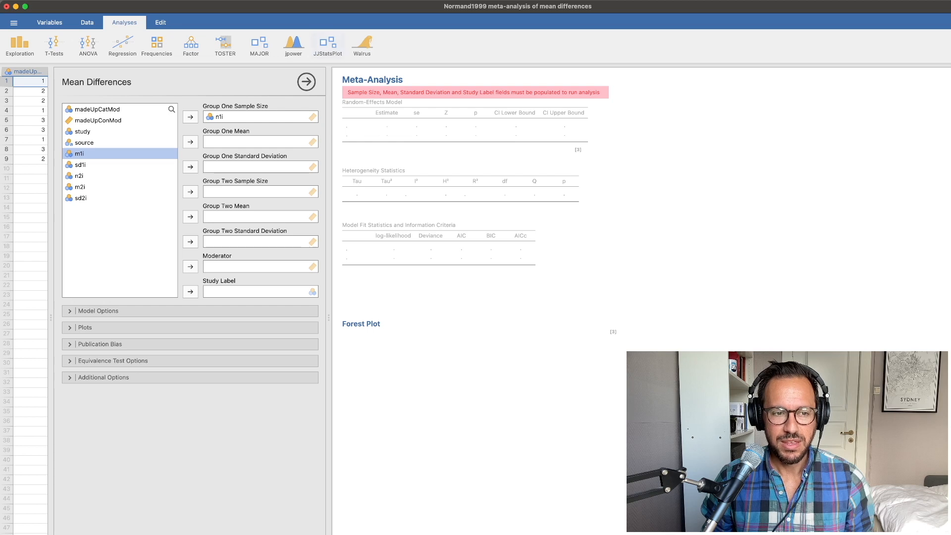
left_click(191, 142)
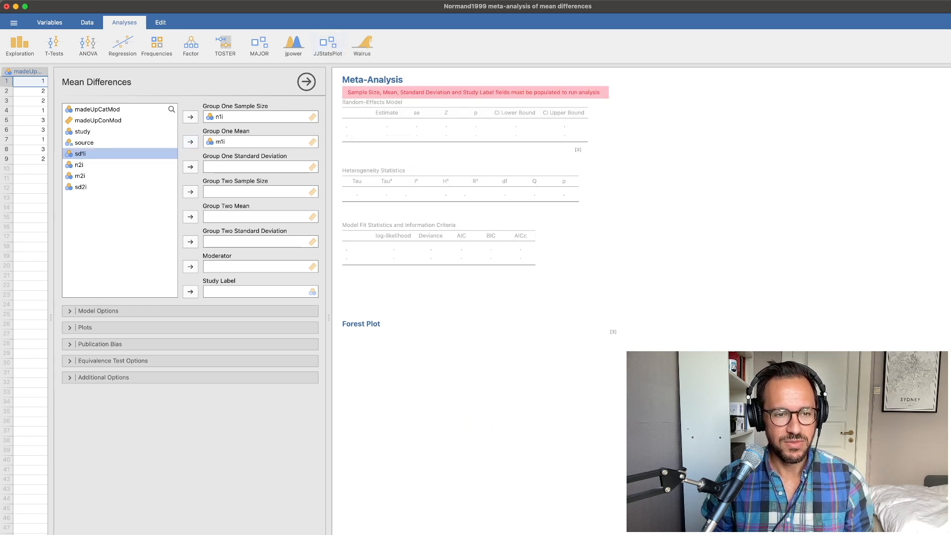
left_click(190, 166)
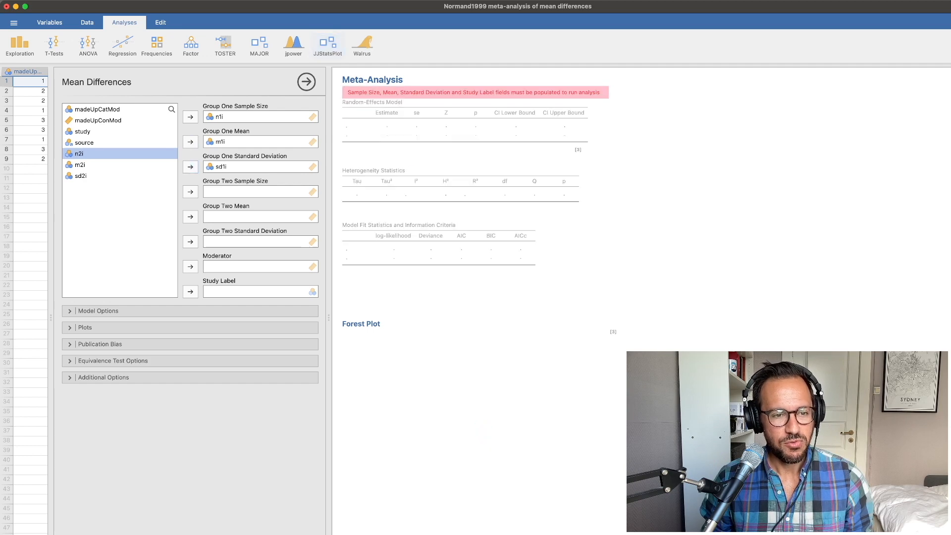
Assign n2i, m2i and sd2i as group two's sample size, mean and standard deviation, and use study as the study label.
left_click(190, 192)
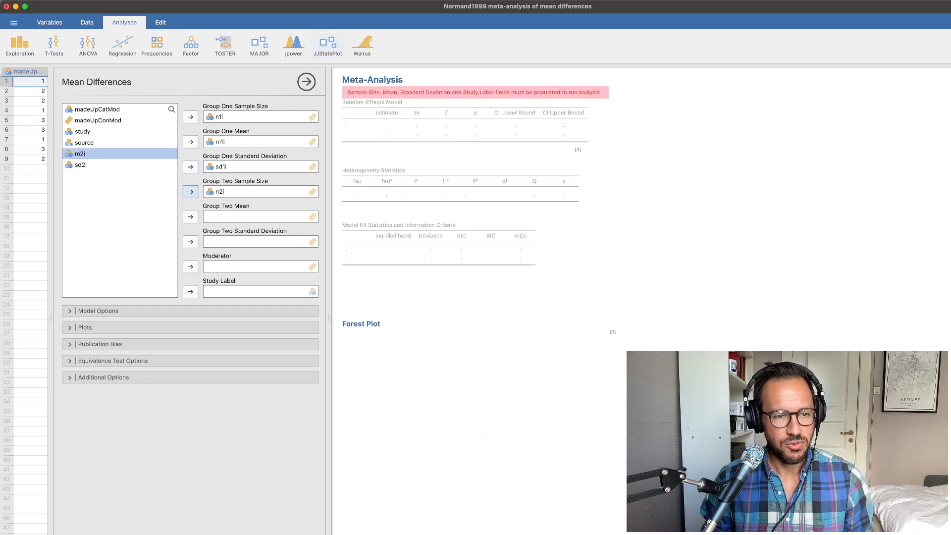
left_click(190, 216)
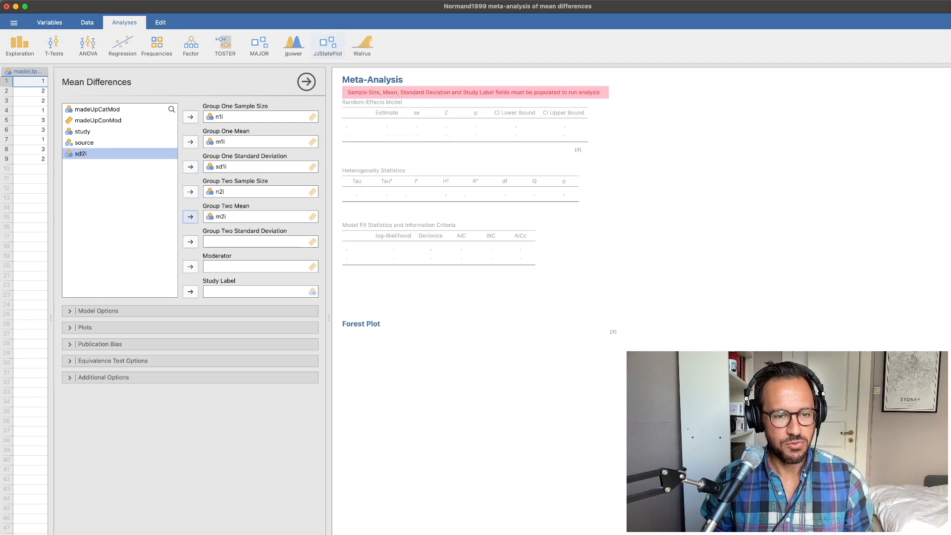
left_click(190, 241)
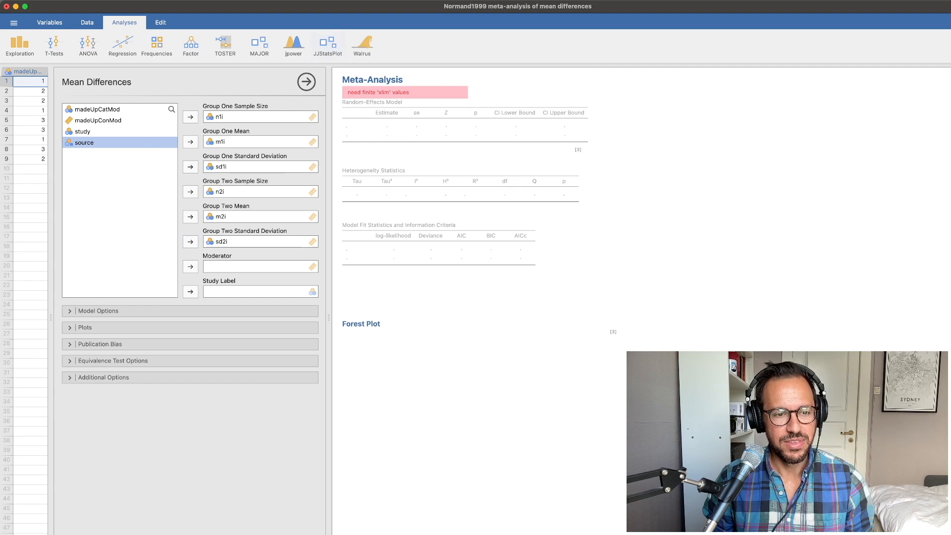
left_click(99, 131)
left_click(190, 291)
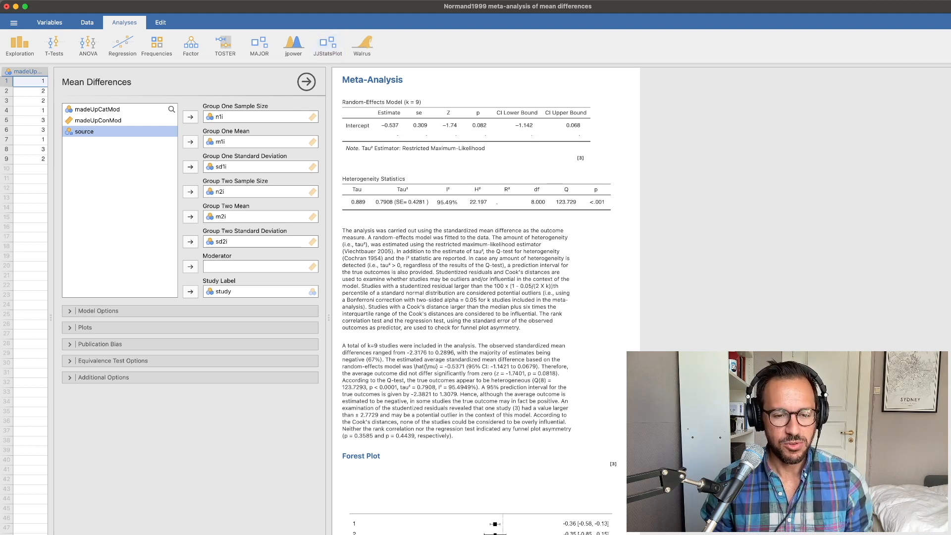
Examine the meta-analysis results, including the random-effects model, heterogeneity statistics, written summary and forest plot.
scroll(476, 297, "down", 3)
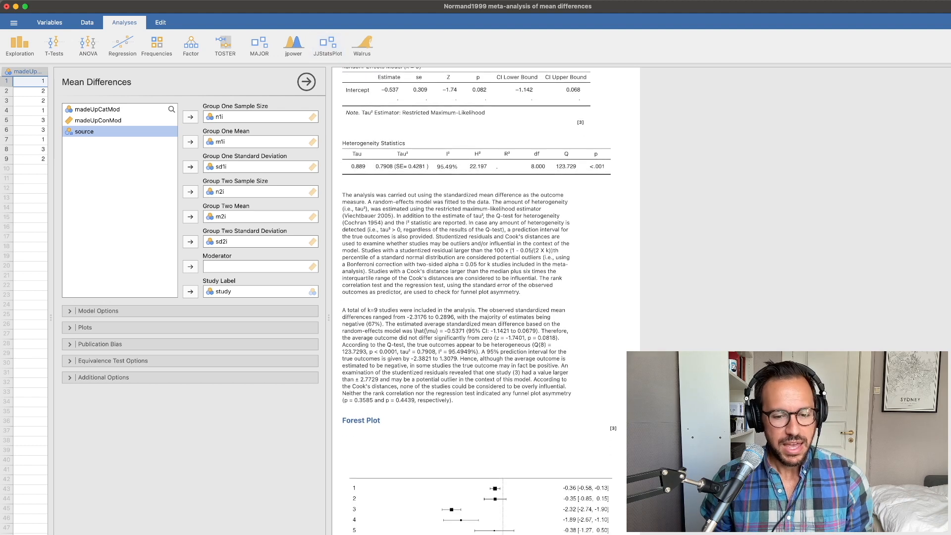
scroll(475, 298, "down", 10)
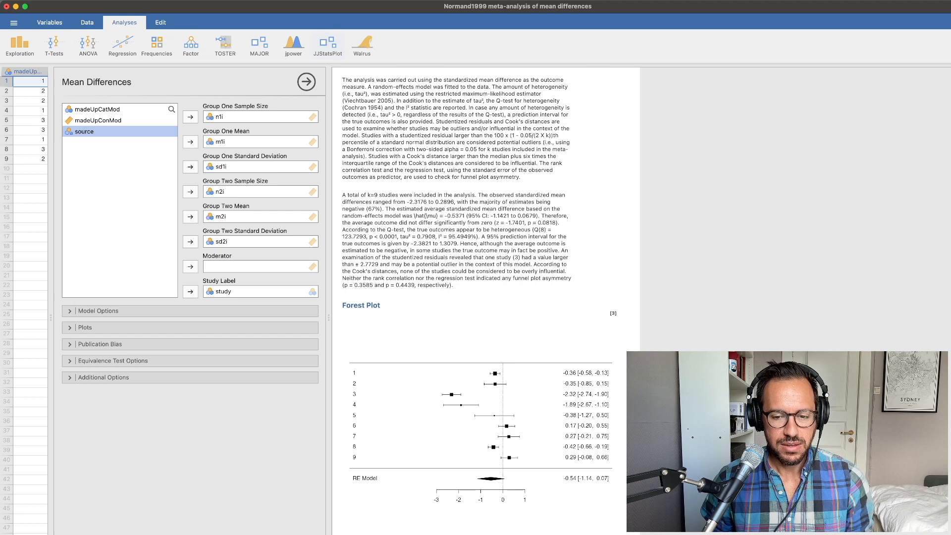
scroll(475, 297, "up", 10)
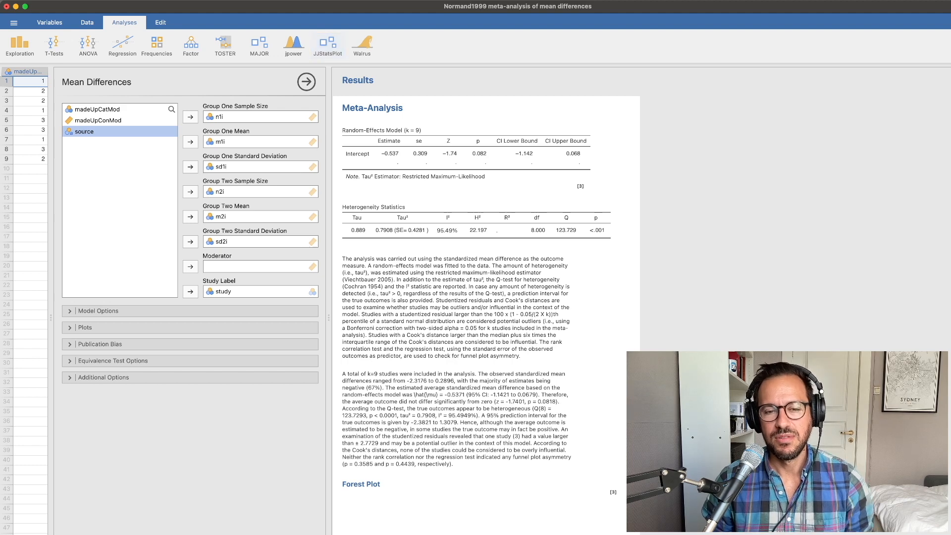
scroll(486, 302, "down", 1)
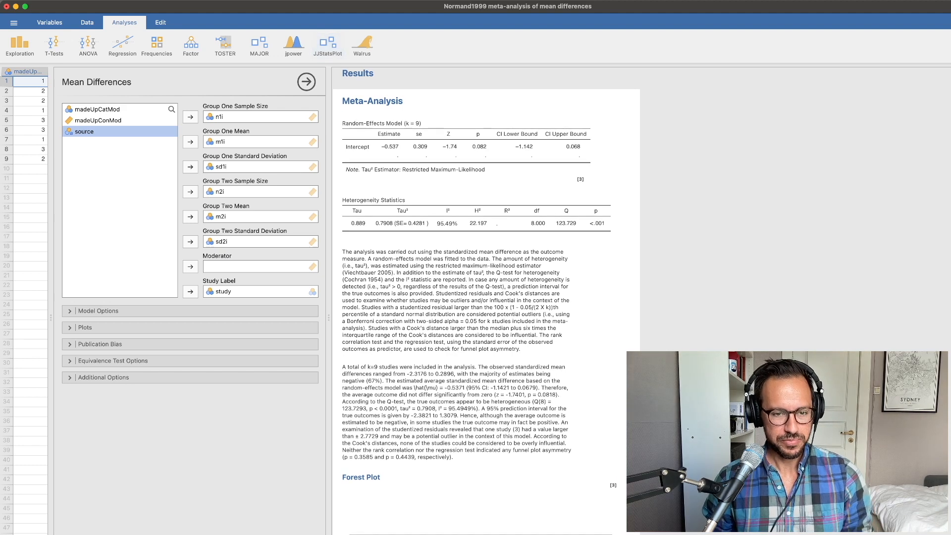
scroll(485, 302, "down", 1)
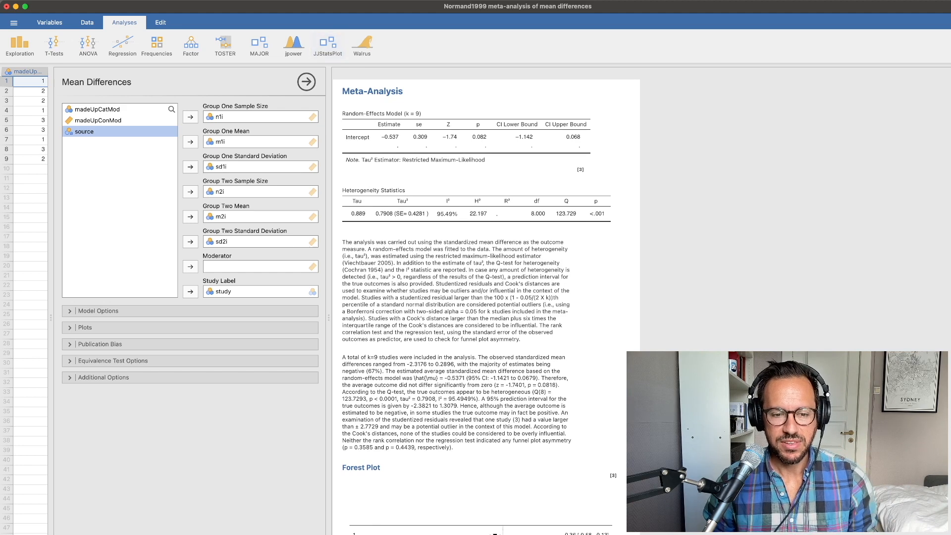
scroll(486, 301, "down", 5)
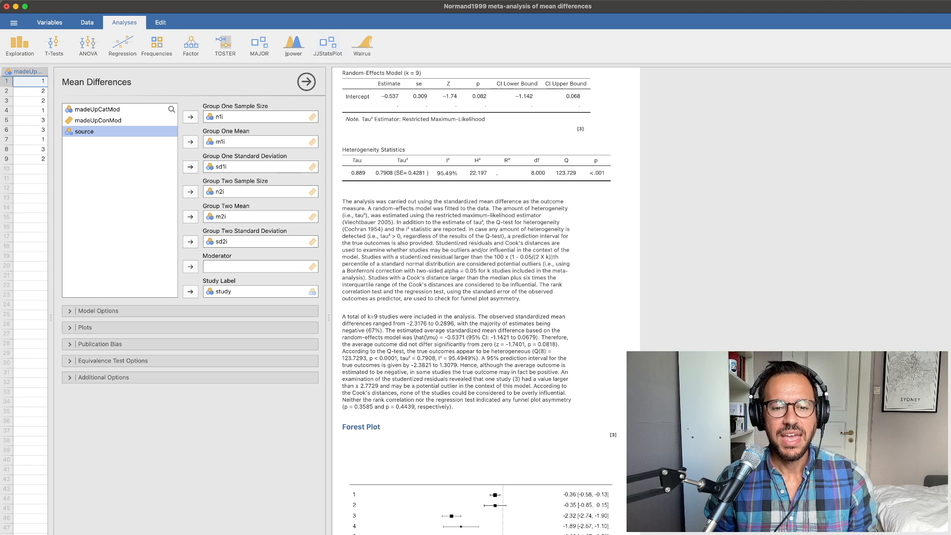
scroll(478, 300, "down", 1)
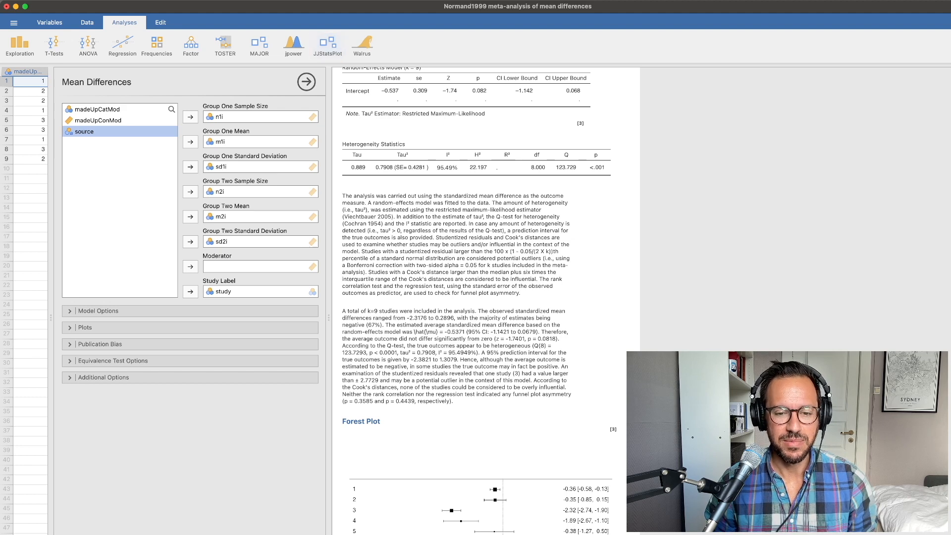
scroll(485, 300, "down", 1)
scroll(479, 302, "down", 5)
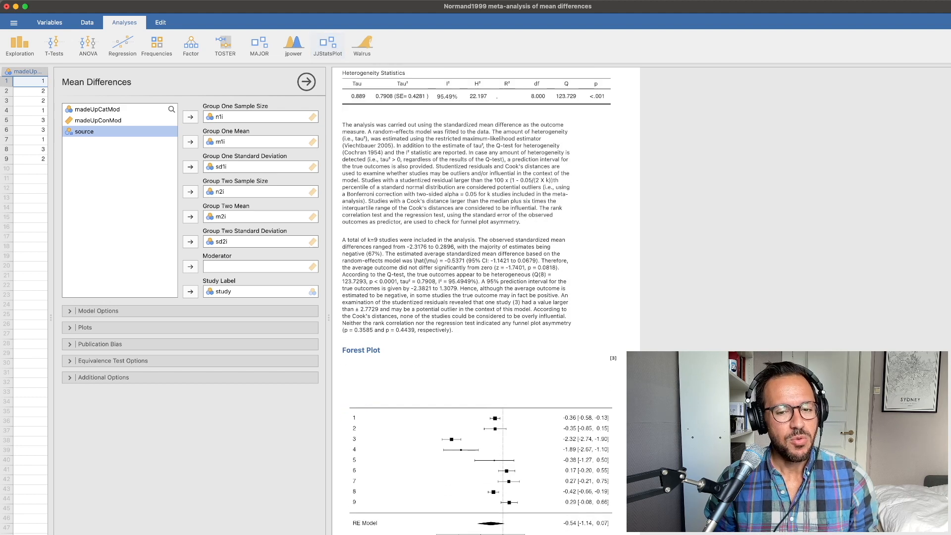
scroll(479, 300, "down", 2)
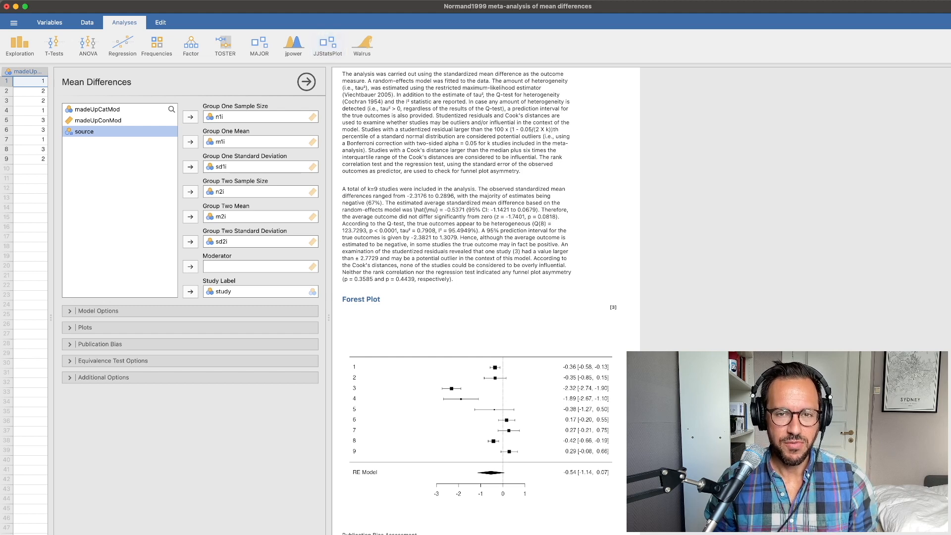
scroll(479, 300, "down", 1)
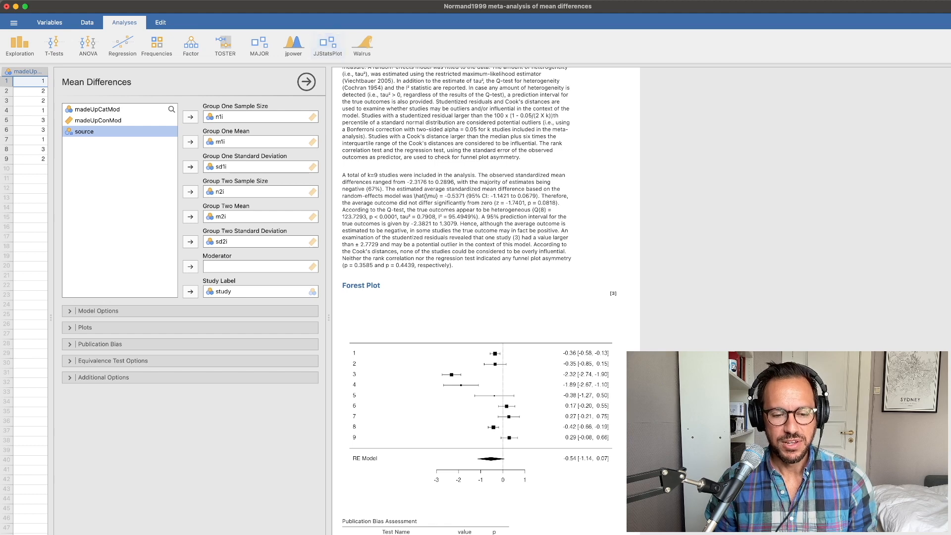
scroll(456, 198, "down", 1)
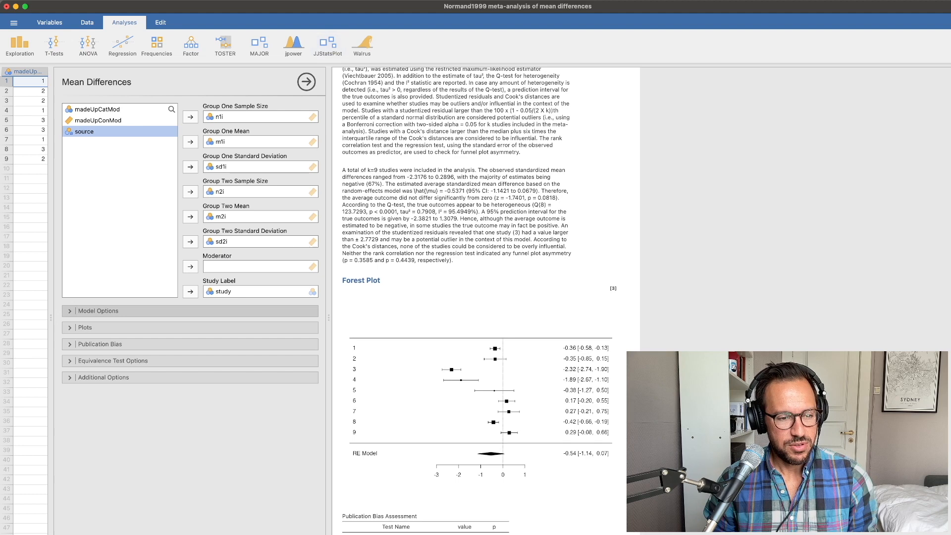
Set the meta-analysis model estimator to DerSimonian-Laird.
left_click(98, 310)
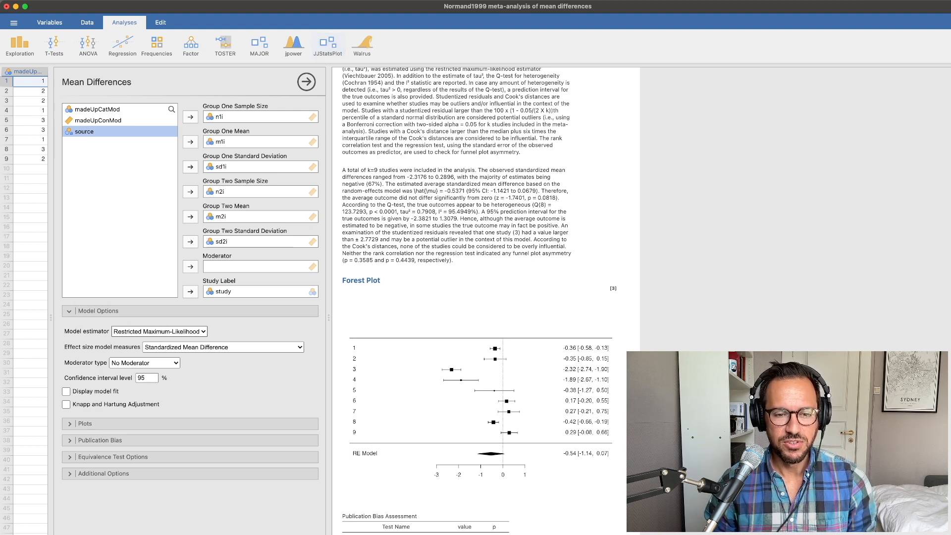
left_click(159, 331)
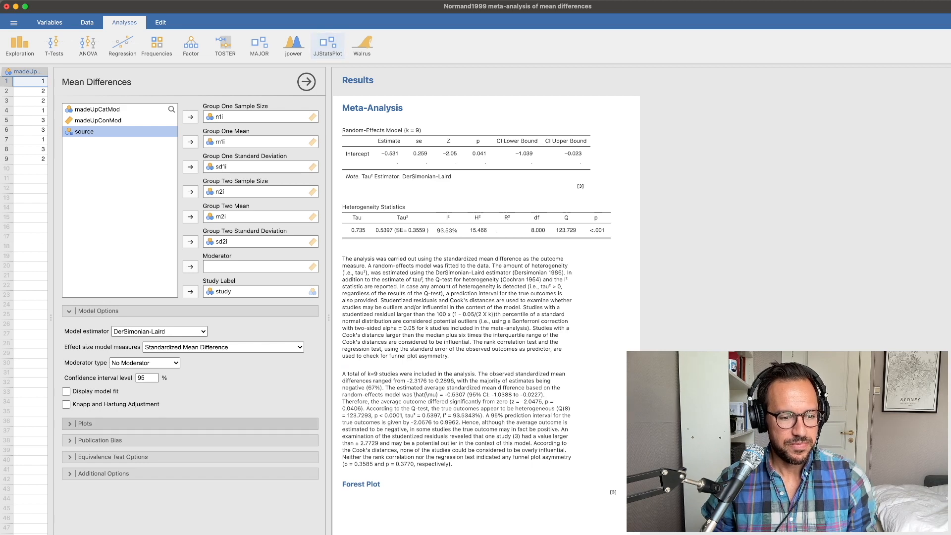
Try Black Diamond for the forest plot's effect size points and set them back to Black Square.
left_click(85, 423)
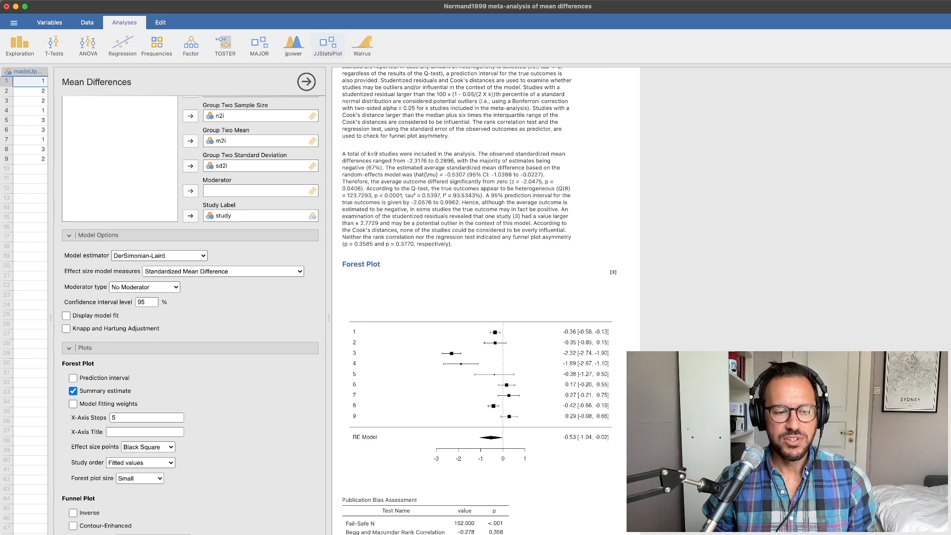
scroll(190, 315, "down", 2)
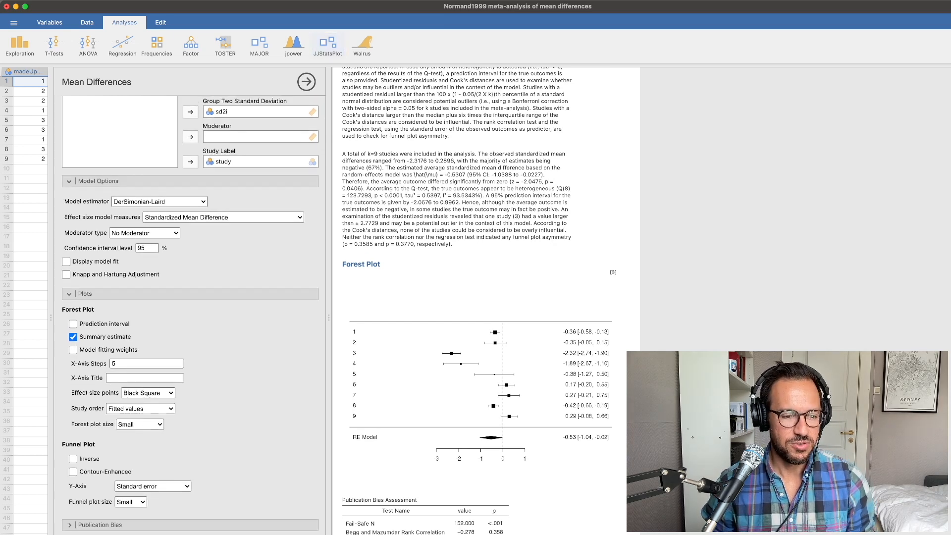
left_click(147, 403)
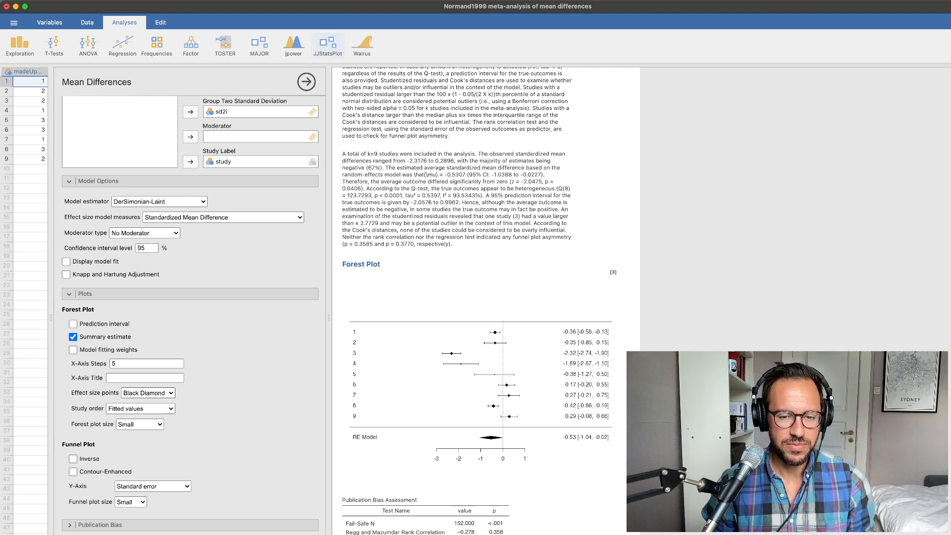
left_click(148, 393)
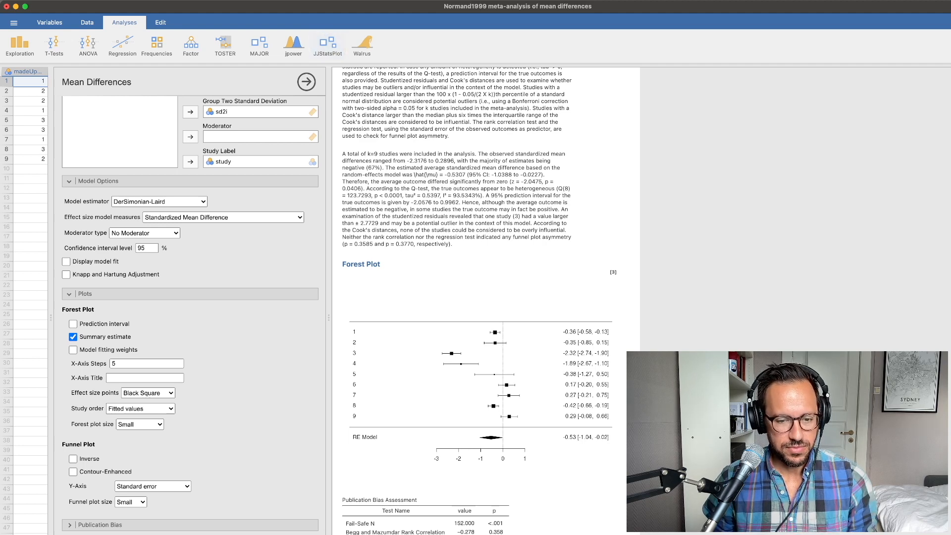
View the copy, export and note options available for the forest plot image.
scroll(481, 297, "down", 2)
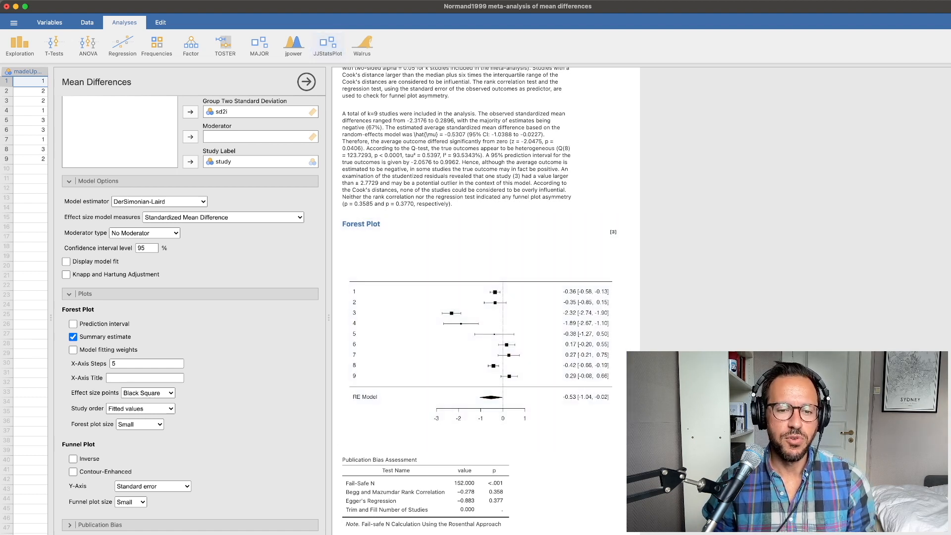
right_click(353, 318)
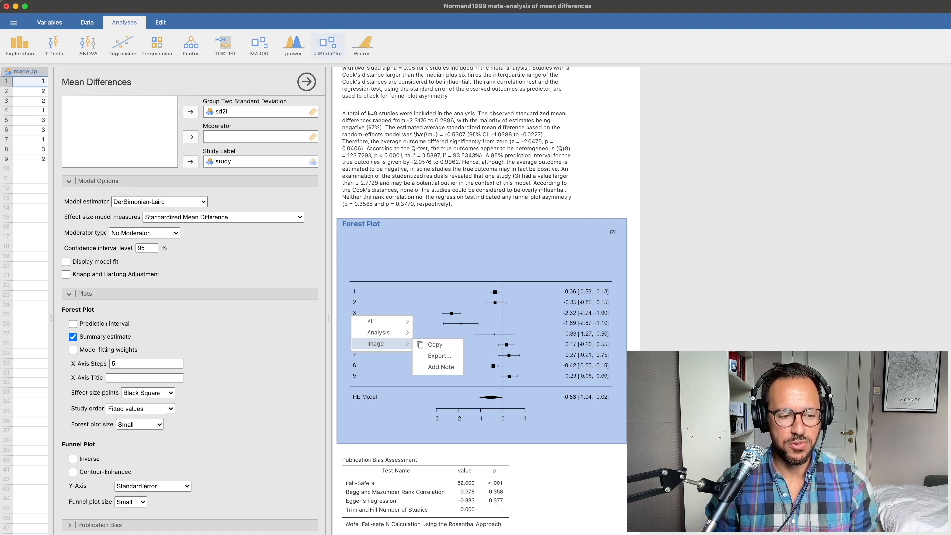
key("Escape")
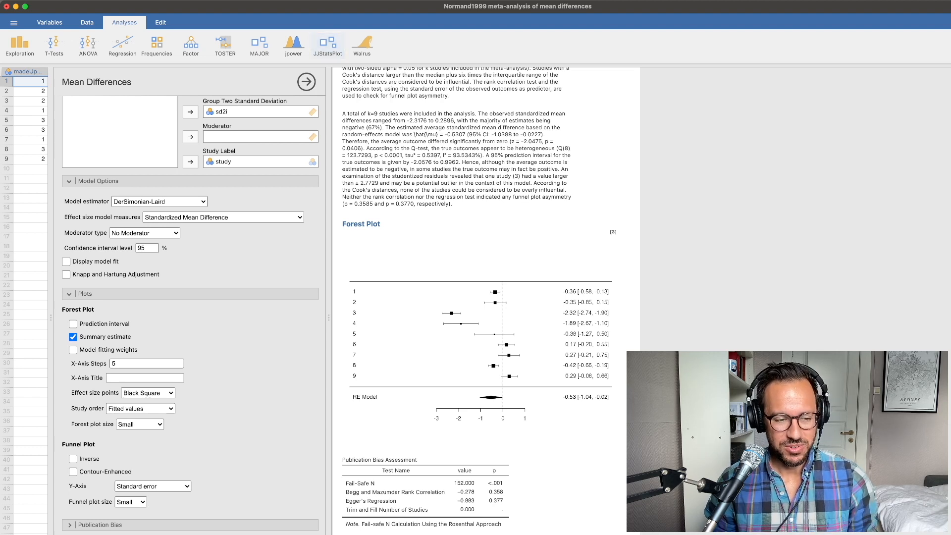
Turn on the contour-enhanced option for the funnel plot.
scroll(190, 312, "down", 1)
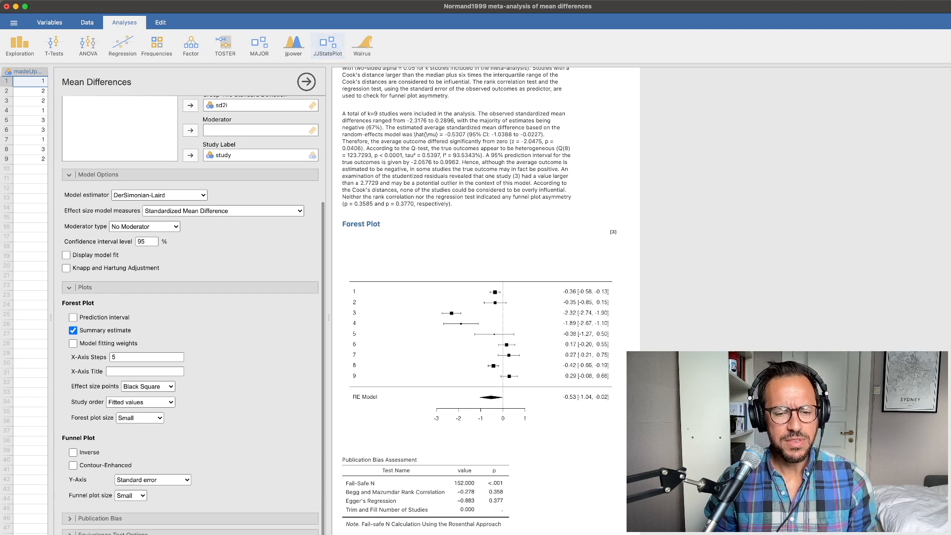
scroll(480, 302, "down", 2)
scroll(480, 302, "down", 3)
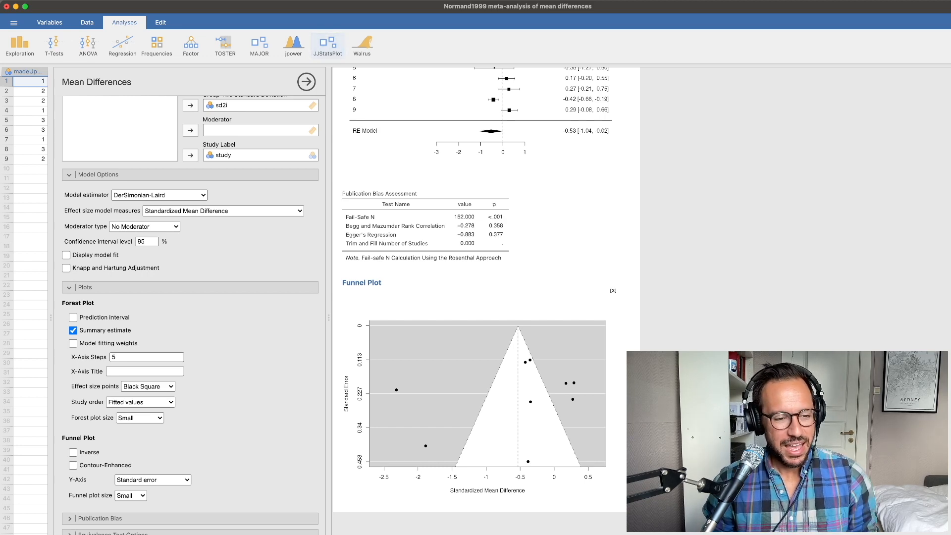
scroll(190, 297, "down", 1)
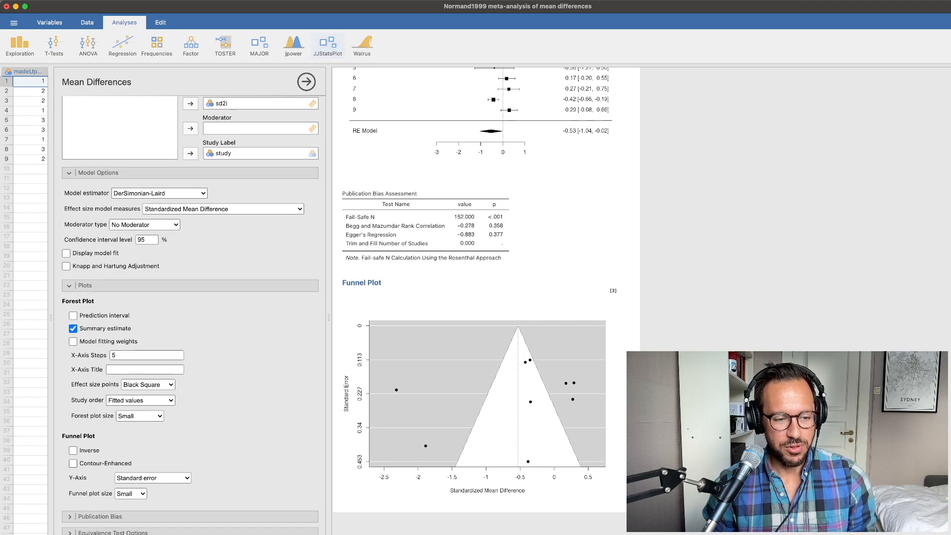
left_click(73, 463)
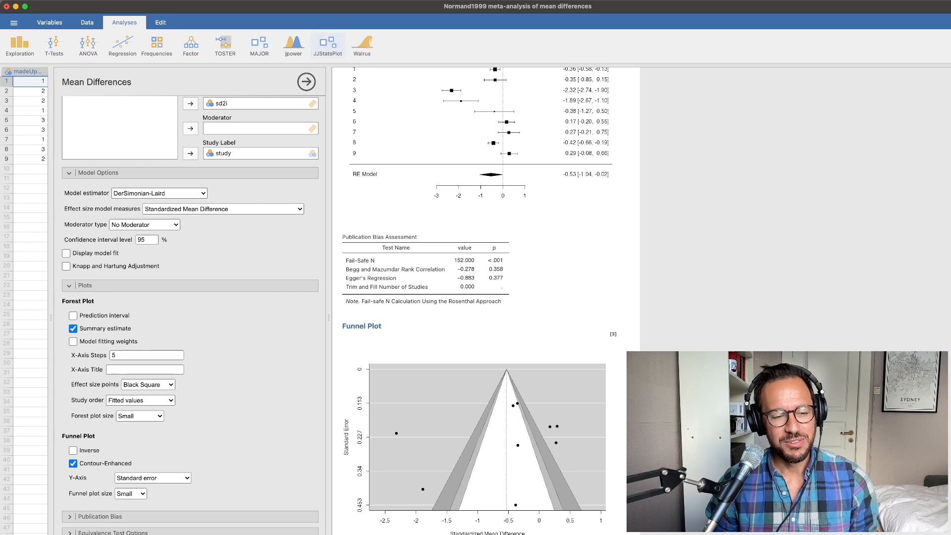
Set the publication bias selection model type to Logistic and show the selection model output.
left_click(100, 516)
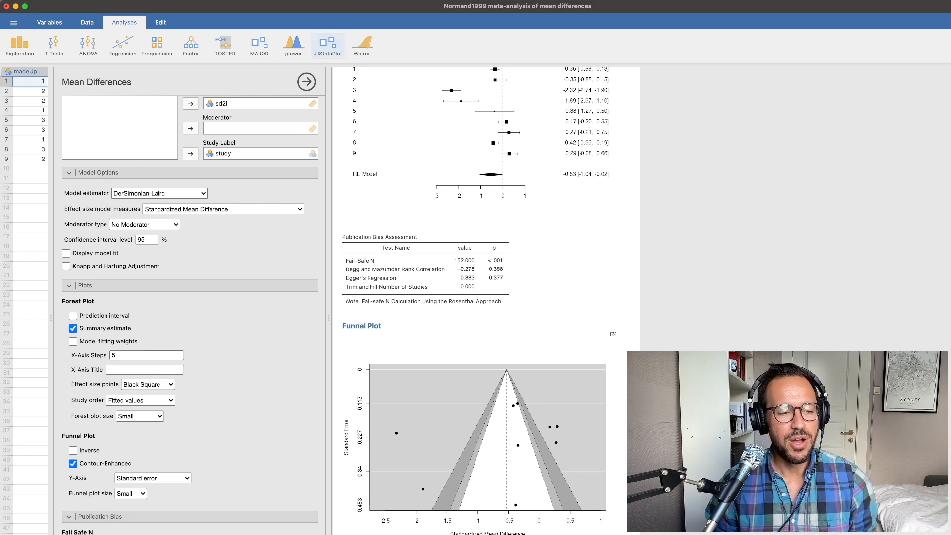
scroll(100, 516, "down", 2)
scroll(193, 315, "down", 2)
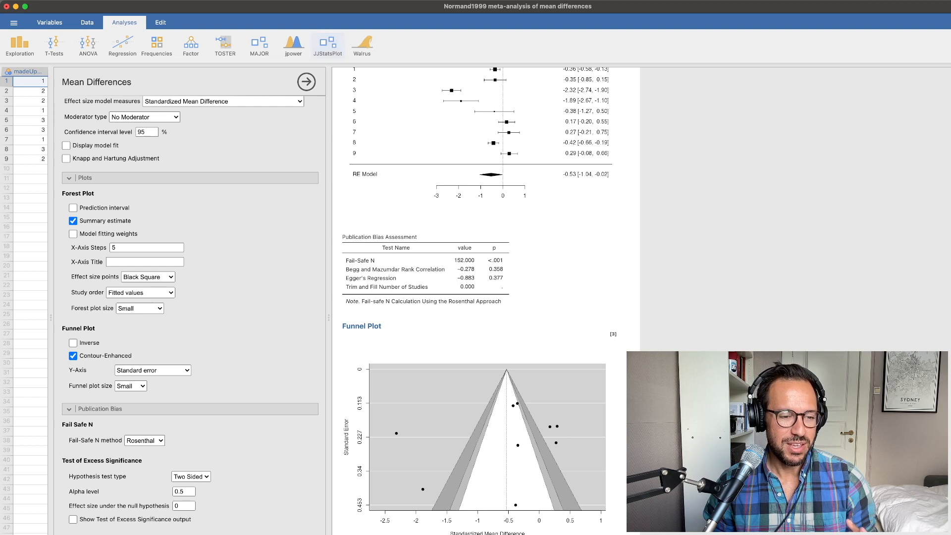
scroll(189, 297, "down", 1)
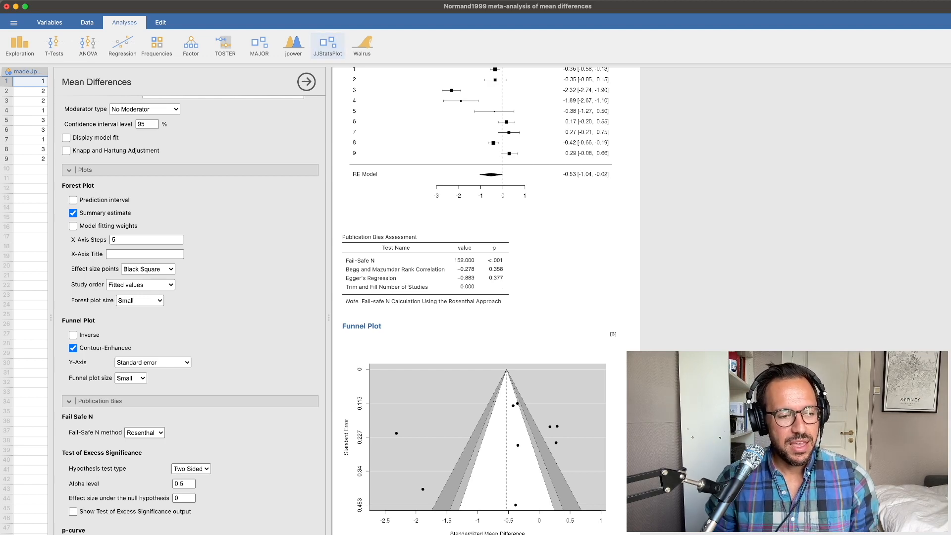
scroll(190, 315, "down", 5)
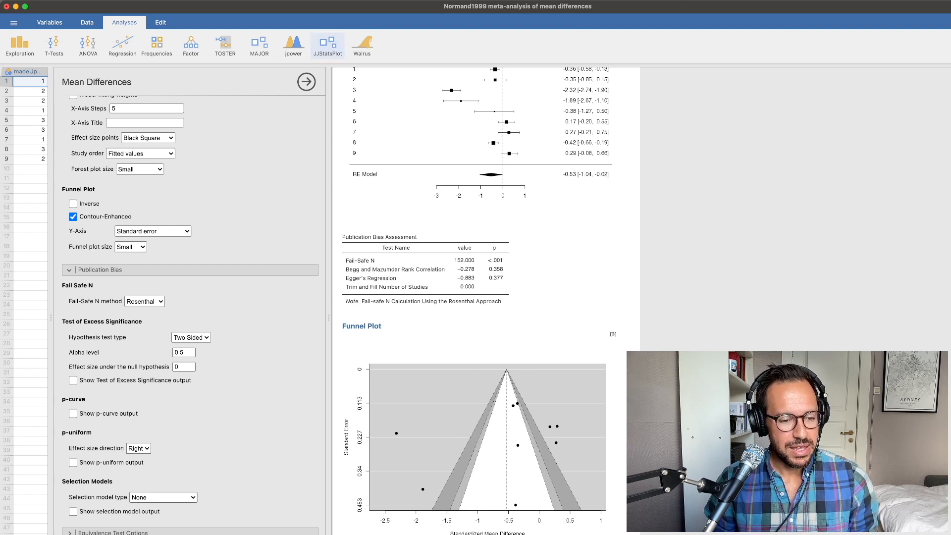
left_click(163, 531)
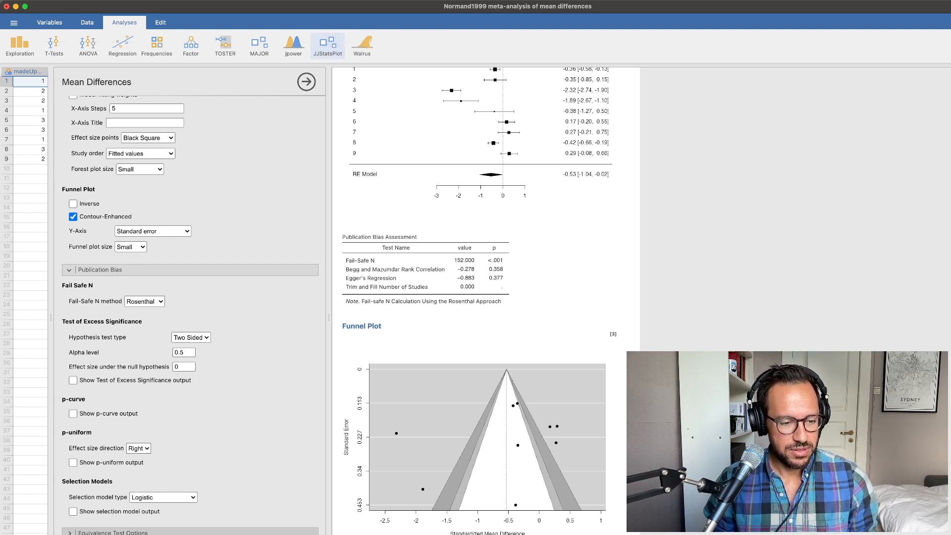
left_click(73, 512)
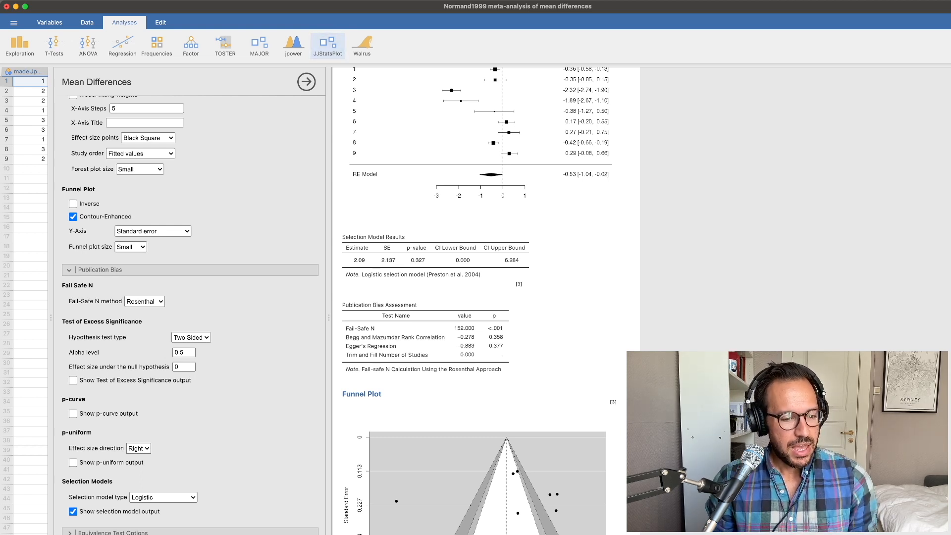
Set the meta-analysis model estimator to Restricted Maximum-Likelihood.
scroll(485, 300, "up", 10)
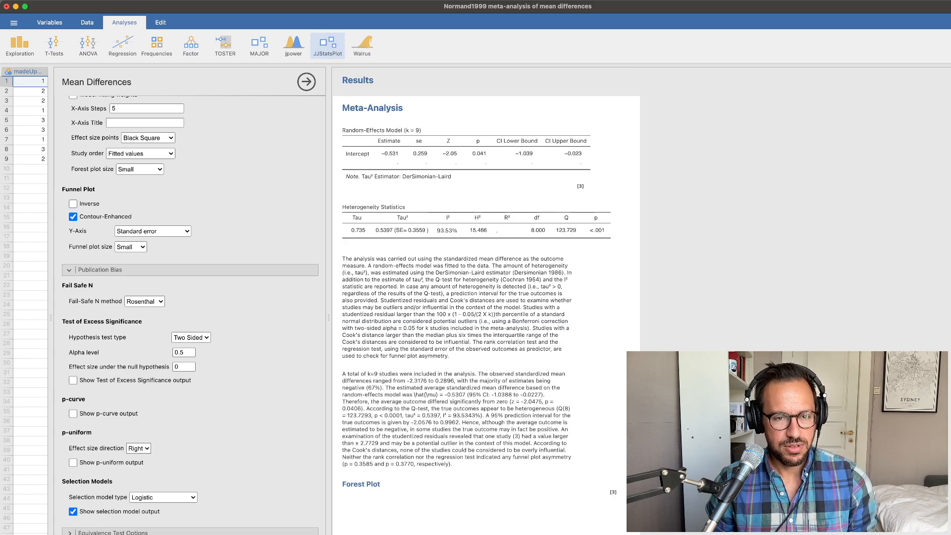
scroll(190, 315, "up", 8)
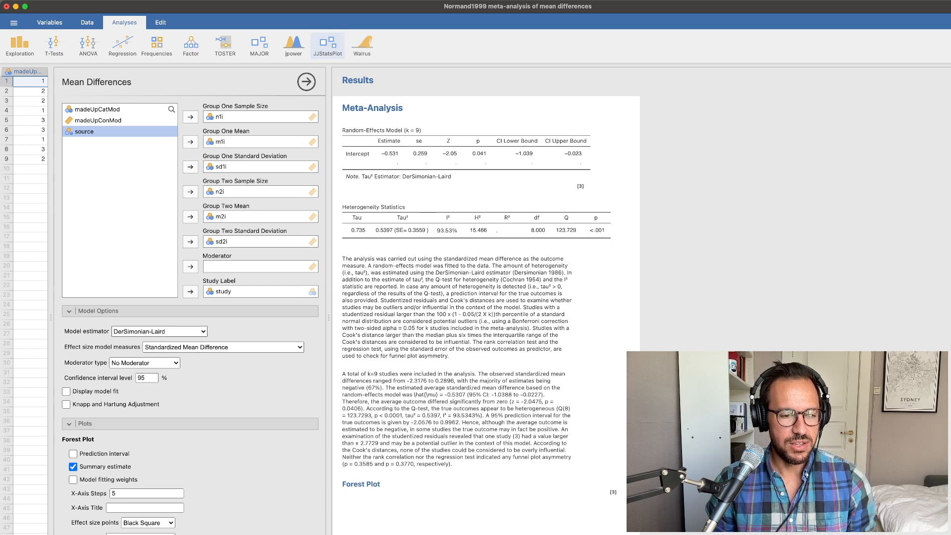
left_click(159, 332)
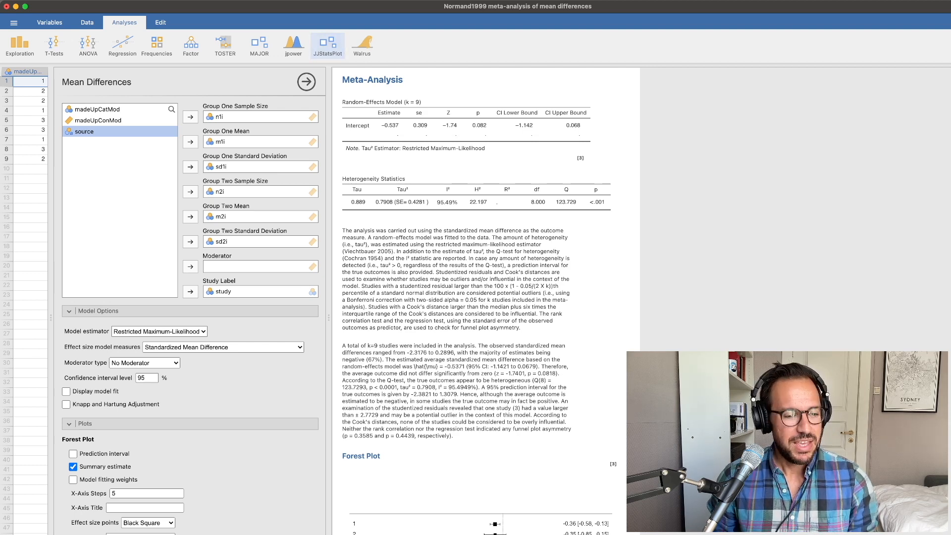
Open the equivalence test options and show the TOST output for the meta-analysis.
scroll(190, 317, "down", 10)
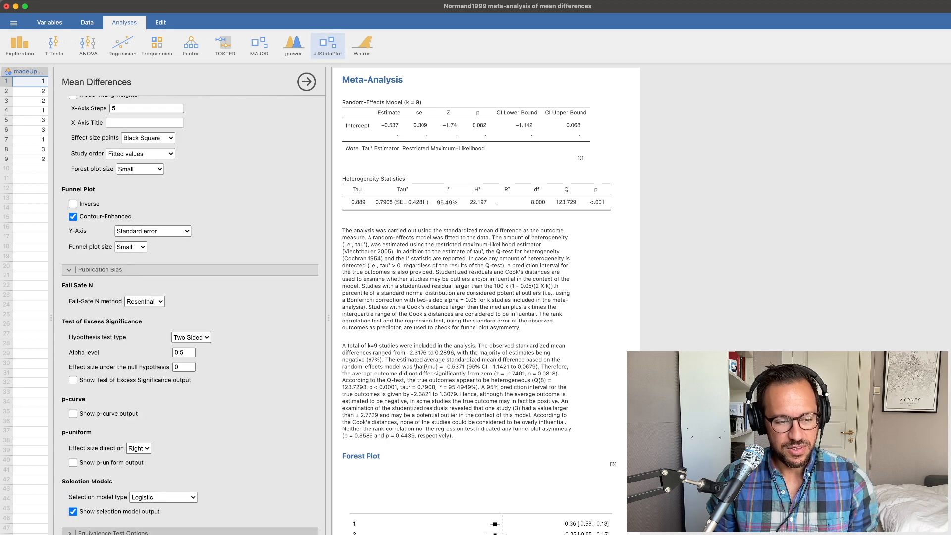
scroll(190, 314, "down", 3)
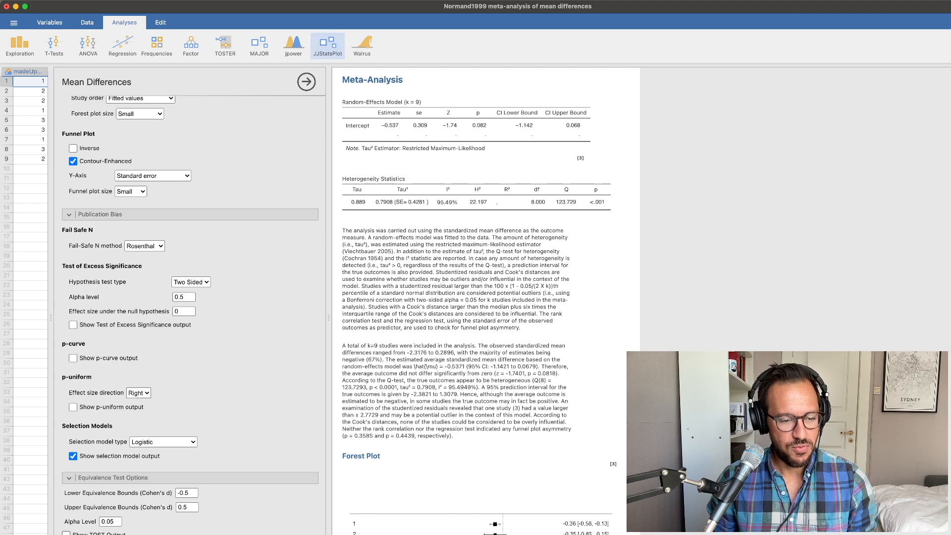
left_click(66, 533)
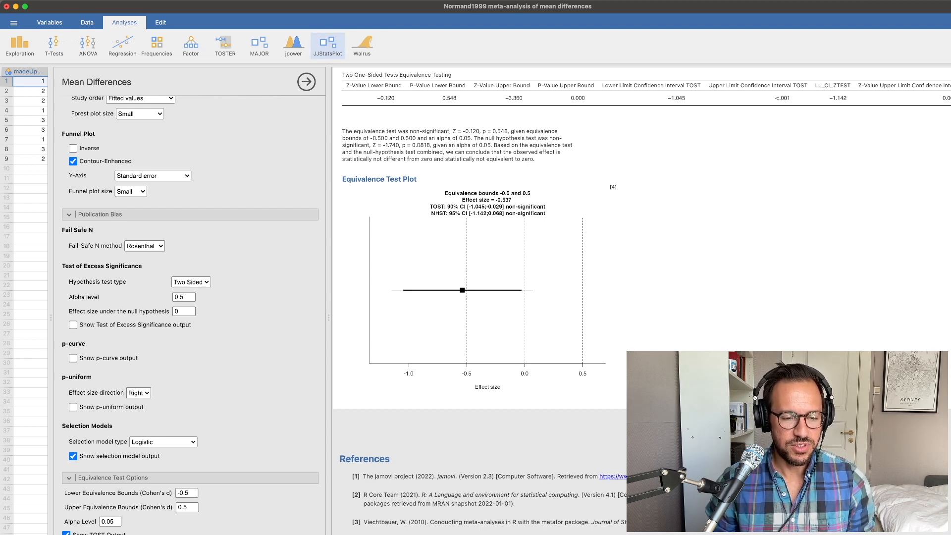
Set the equivalence test's lower bound to -0.2 and its upper bound to 0.2 (Cohen's d).
left_click(186, 493)
left_click(189, 493)
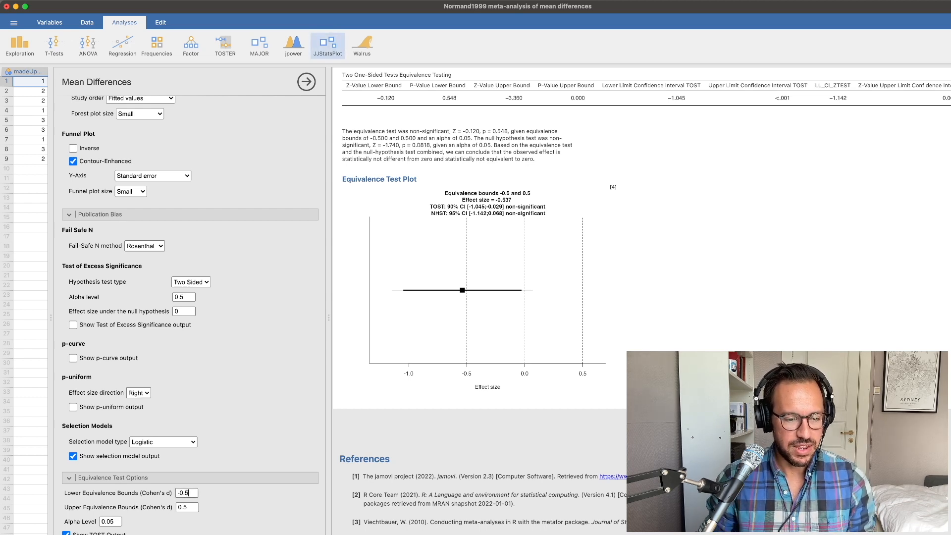
key("BackSpace")
type("2")
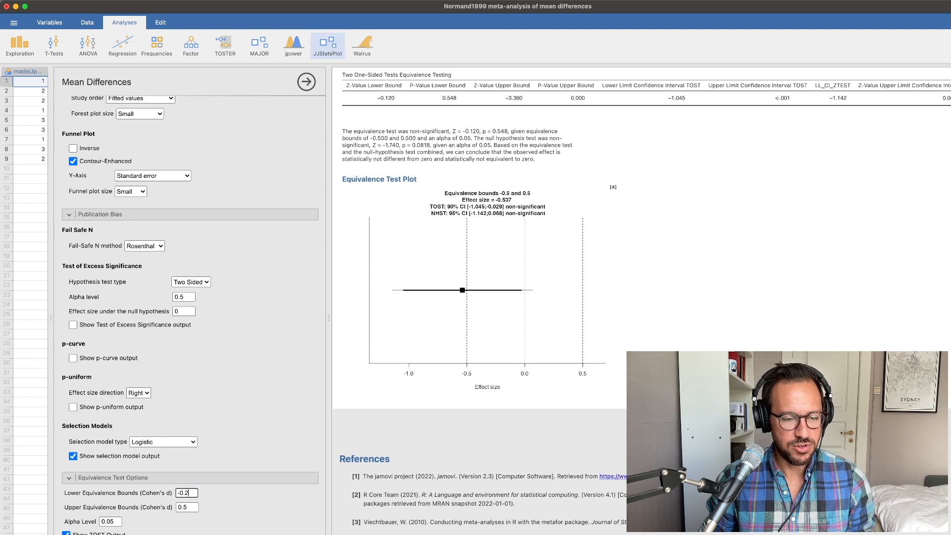
key("Tab")
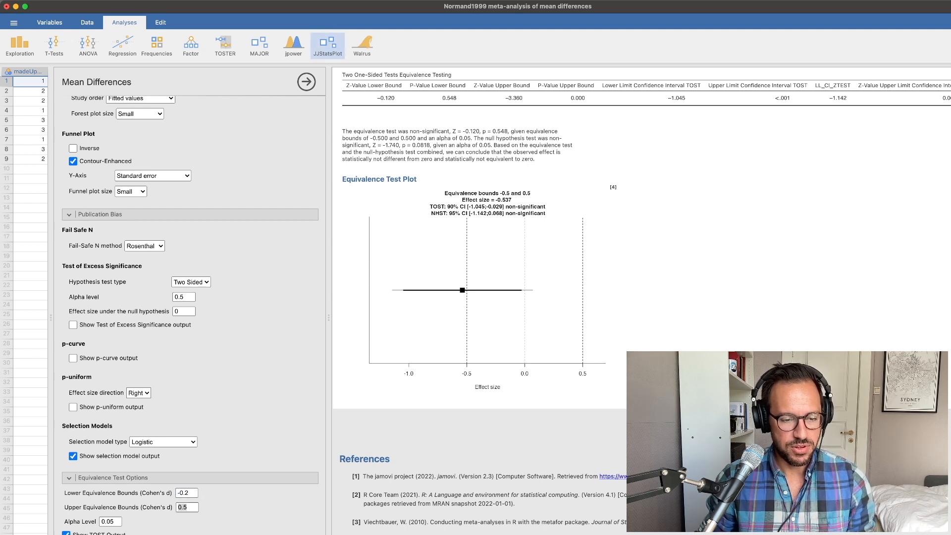
type("0.2")
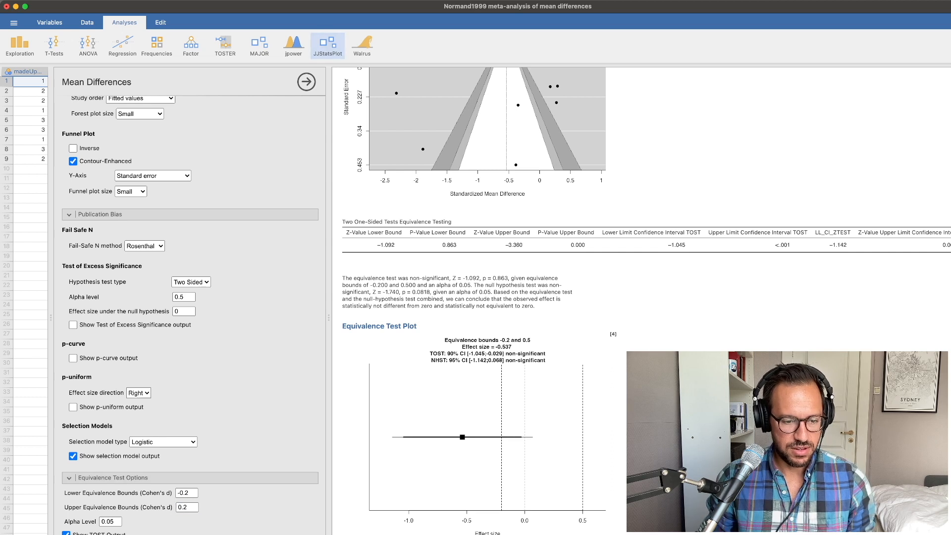
key("Return")
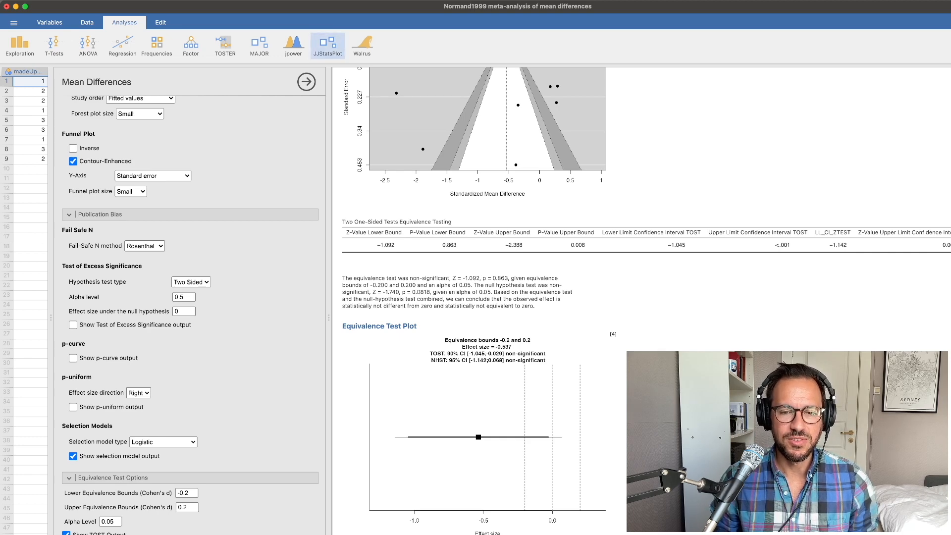
Try wider equivalence bounds of -1.5 and 1.5 (Cohen's d) for the equivalence test.
scroll(475, 297, "up", 18)
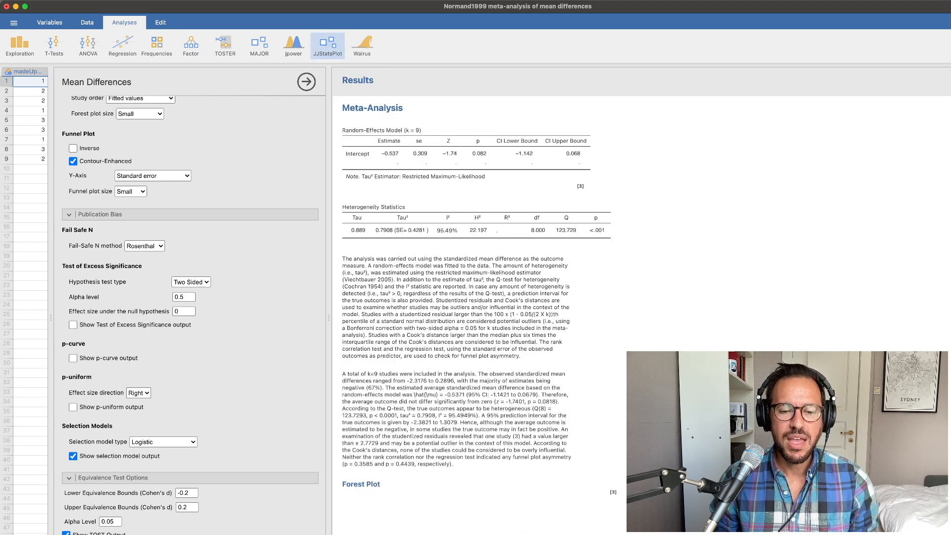
scroll(475, 297, "down", 20)
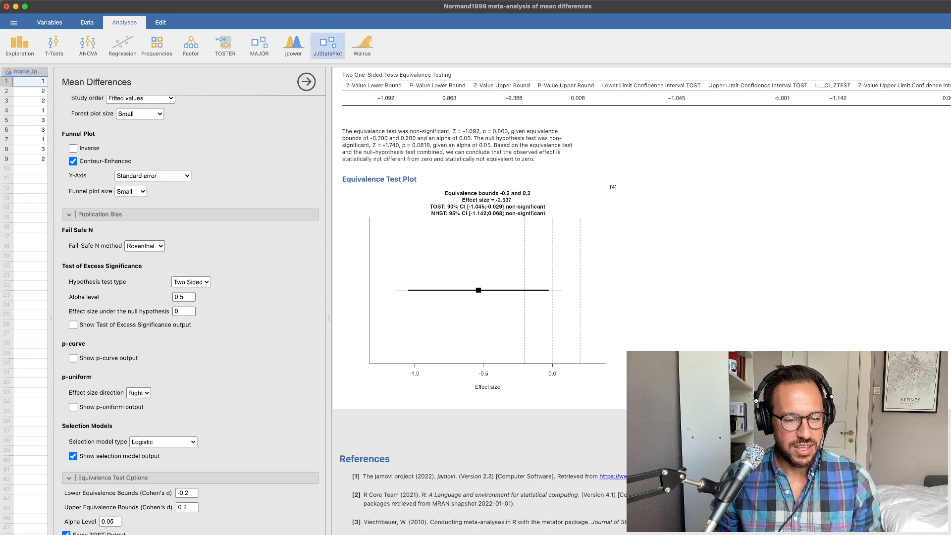
left_click(186, 493)
type("1")
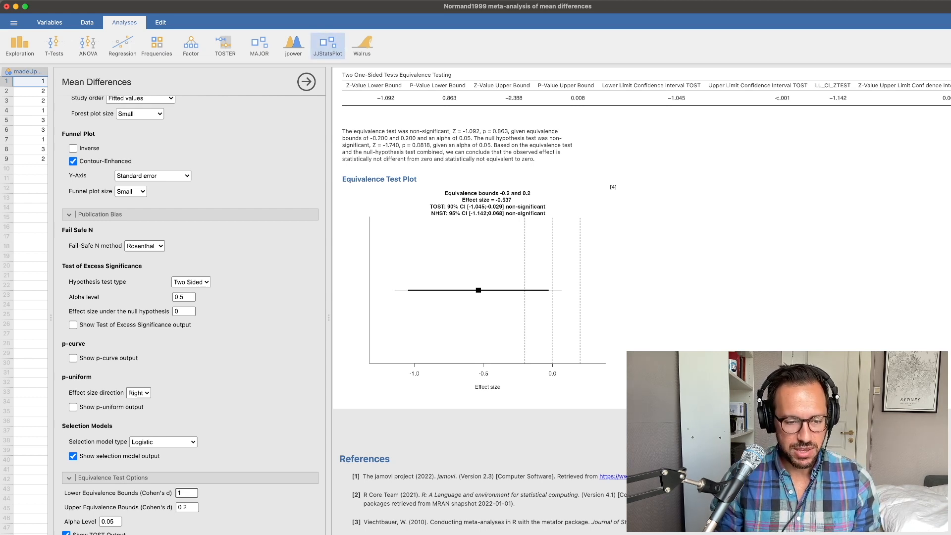
key("Left")
type("-")
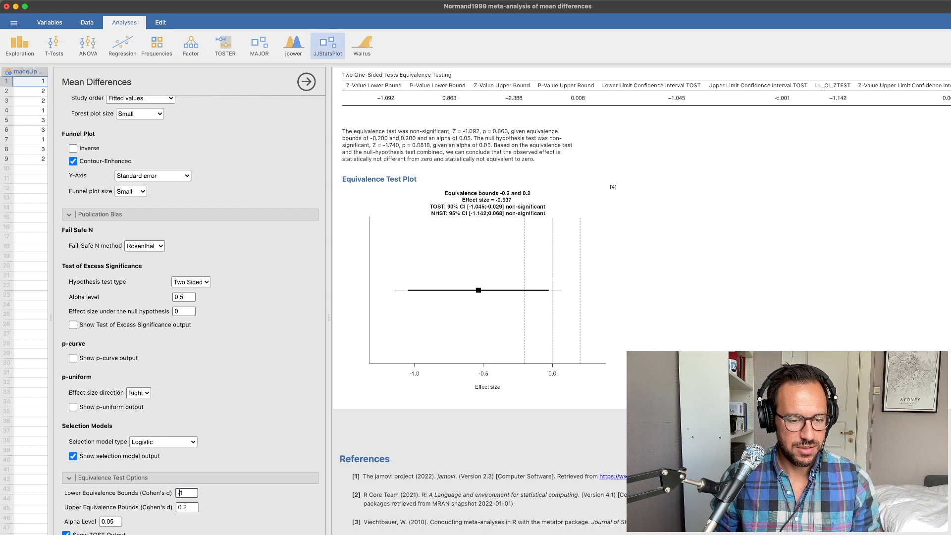
key("Right")
type(".")
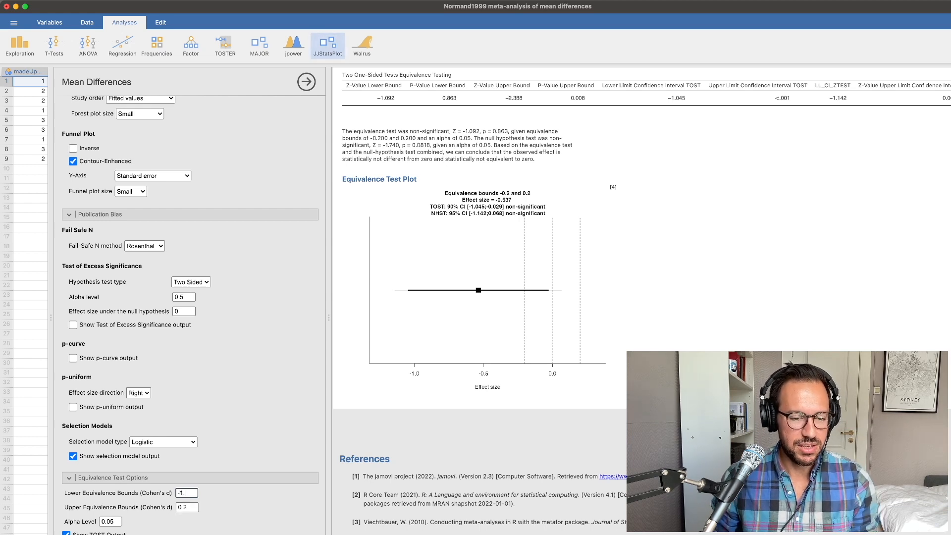
type("5")
key("Tab")
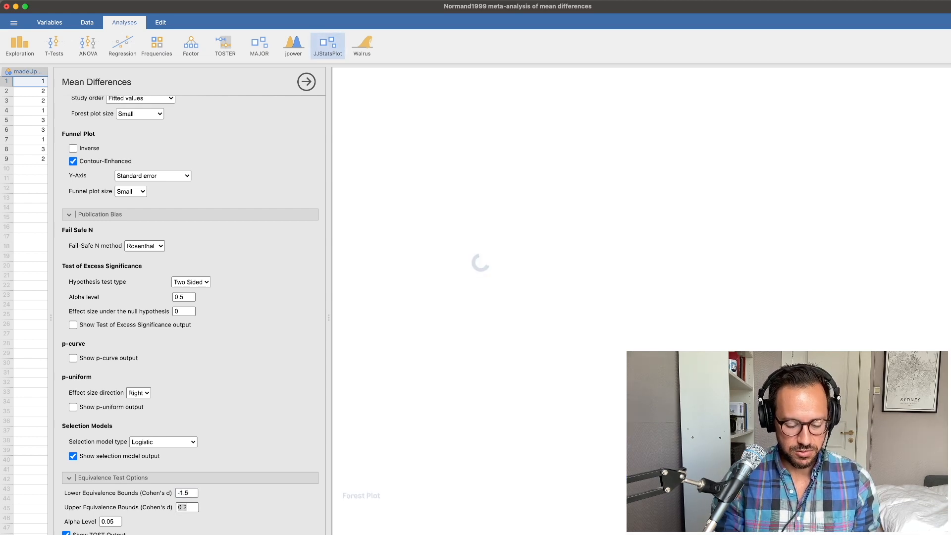
type("1.5")
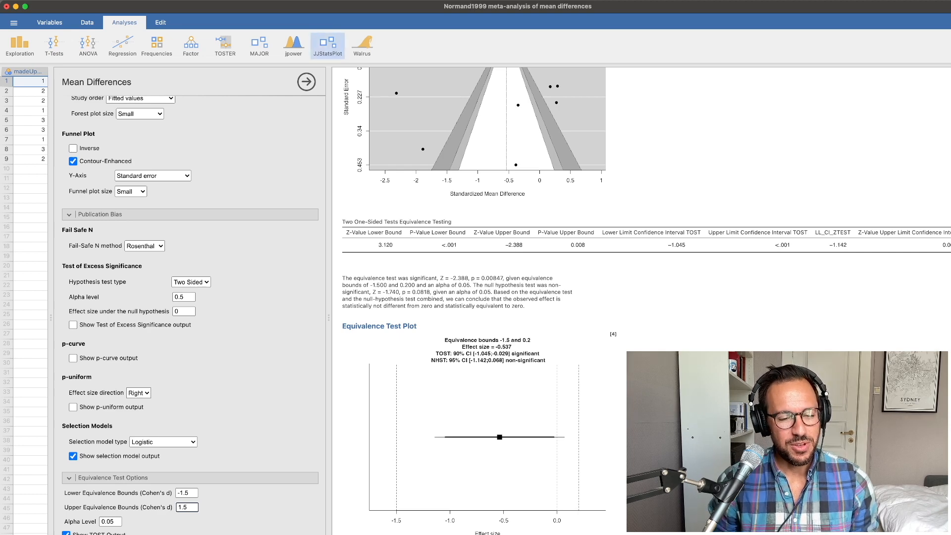
Return the lower and upper equivalence bounds to -0.2 and 0.2 (Cohen's d).
left_click(187, 493)
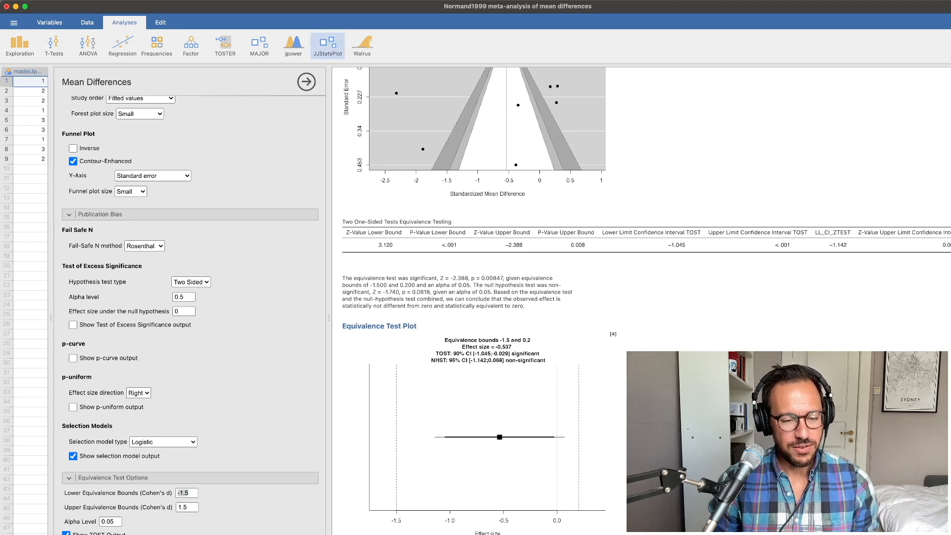
key("BackSpace")
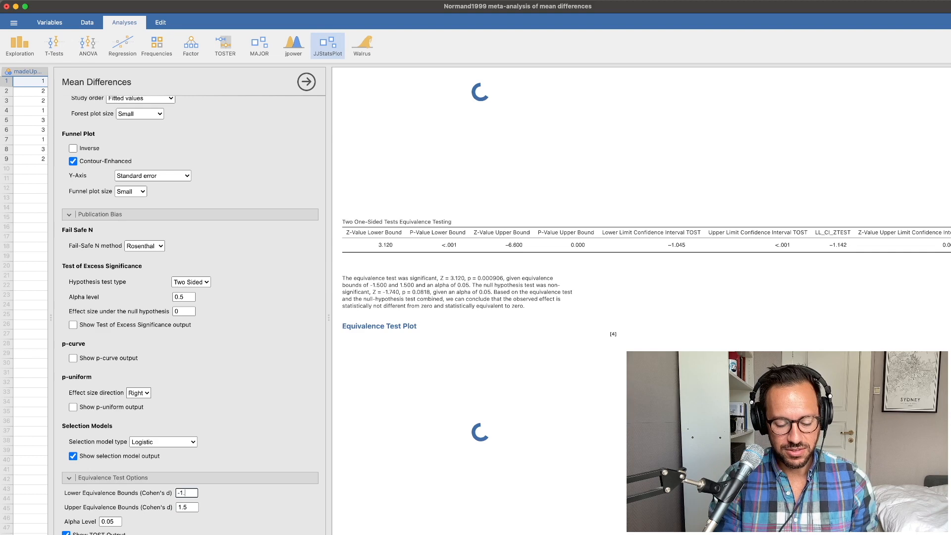
key("BackSpace")
key("BackSpace")
type("0.2")
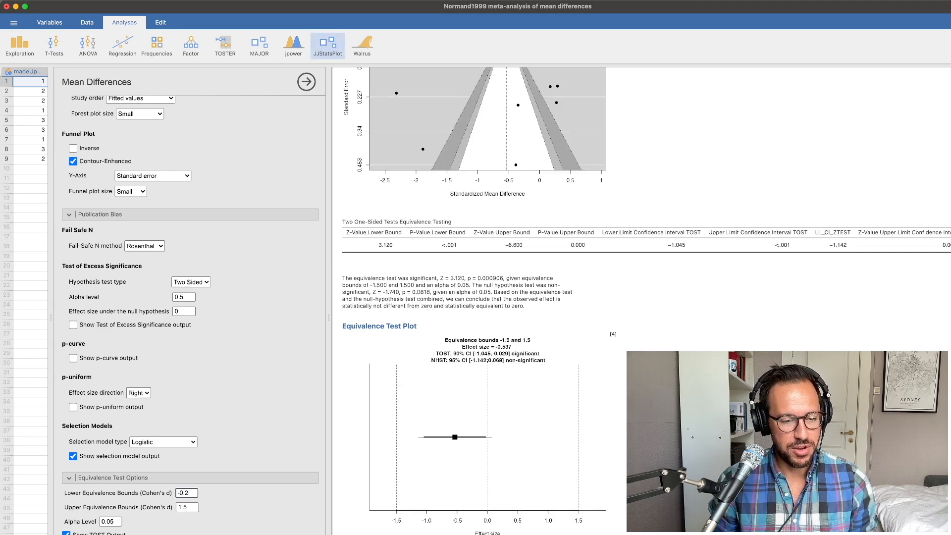
key("Tab")
type("0.2")
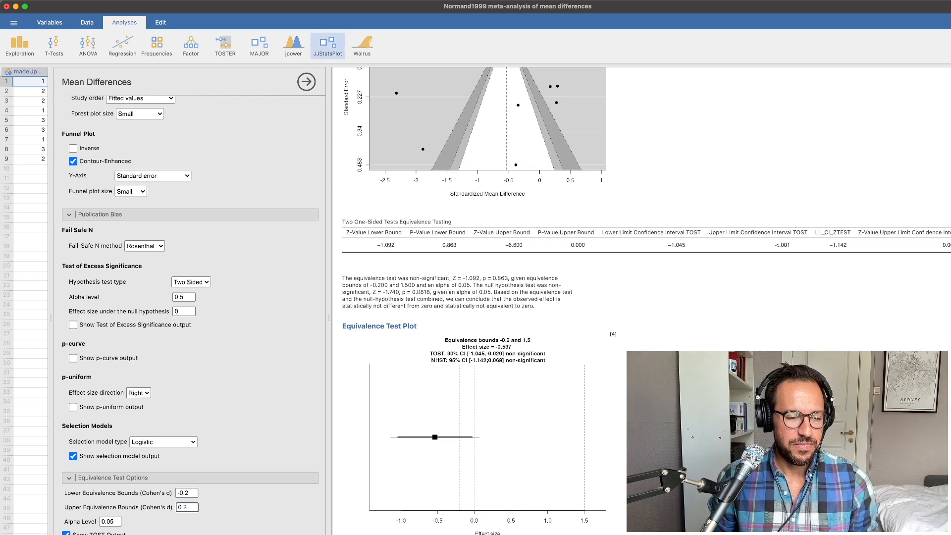
Apply the upper equivalence bound of 0.2 (Cohen's d) and review the updated equivalence test plot.
key("shift+Tab")
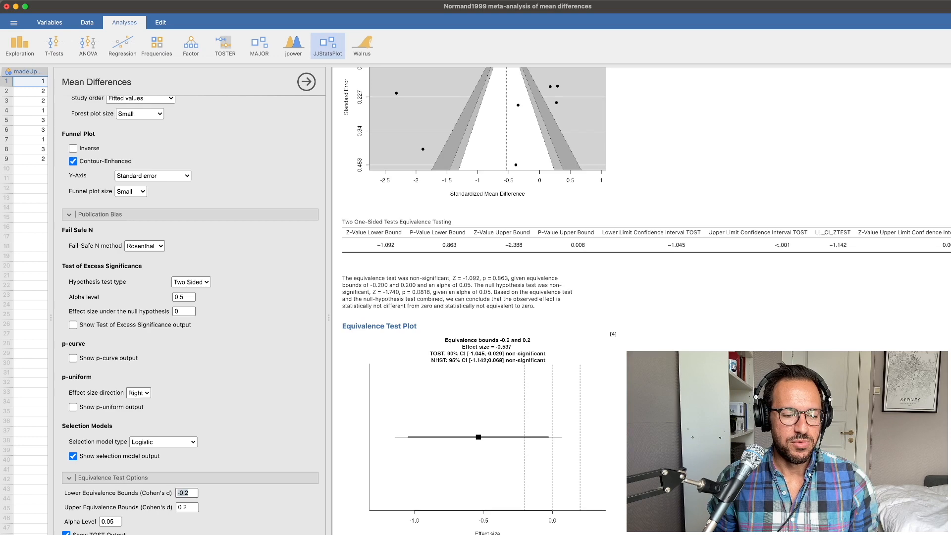
scroll(190, 315, "down", 1)
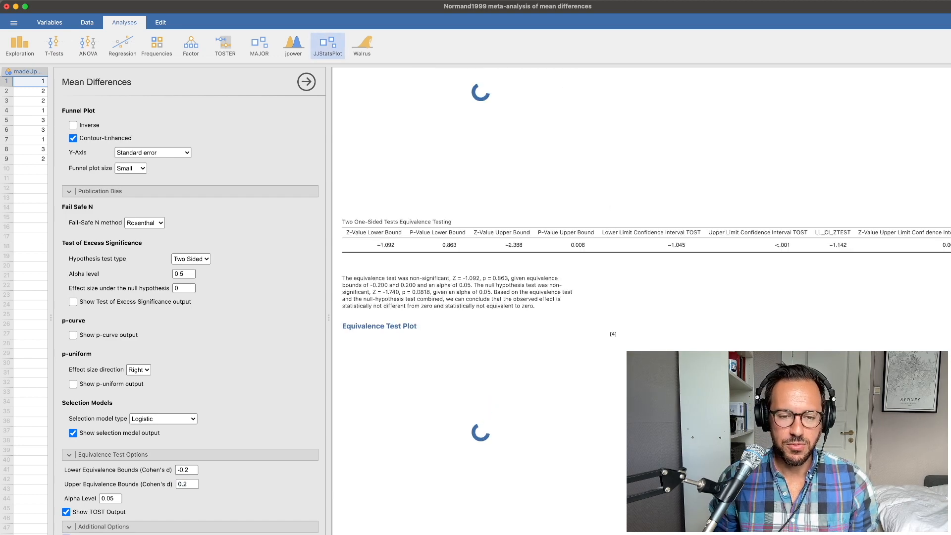
scroll(545, 297, "down", 10)
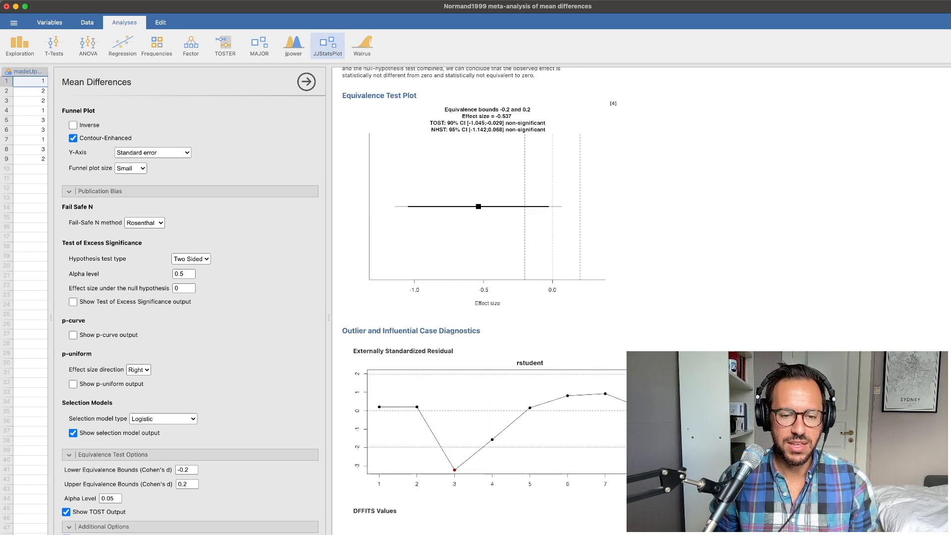
scroll(517, 297, "up", 2)
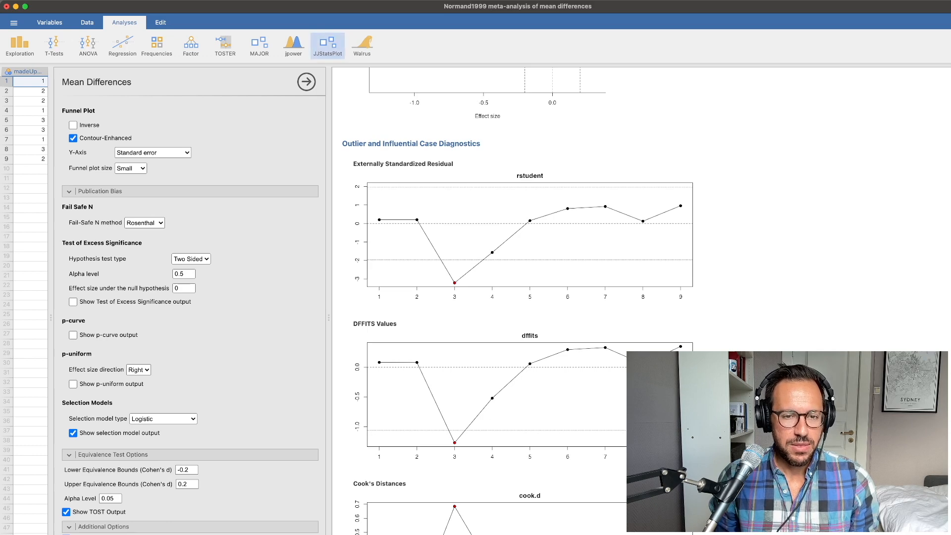
Examine the outlier and influential case diagnostics, from the externally standardized residuals through the hat values and weights to the normal Q-Q plot.
scroll(517, 297, "down", 5)
scroll(517, 297, "down", 18)
scroll(518, 297, "down", 3)
scroll(518, 297, "up", 20)
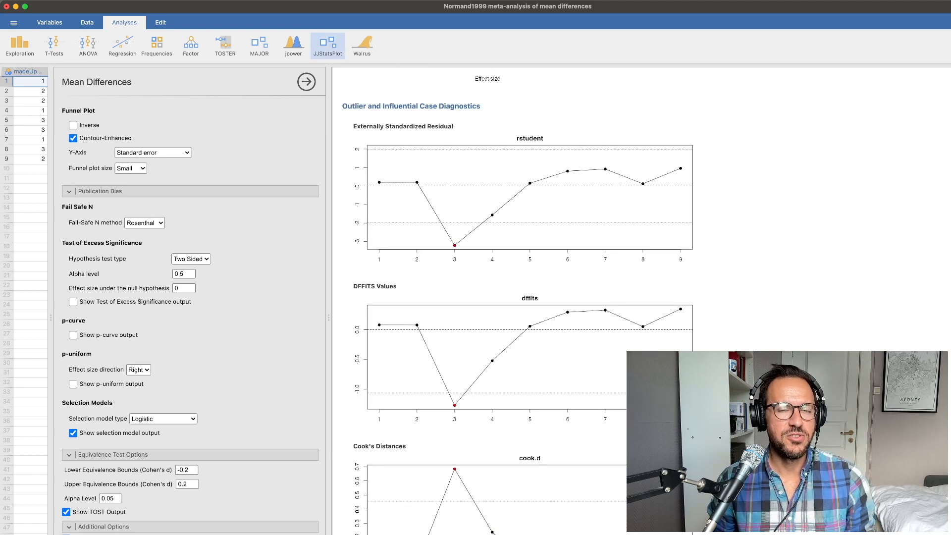
scroll(518, 297, "up", 2)
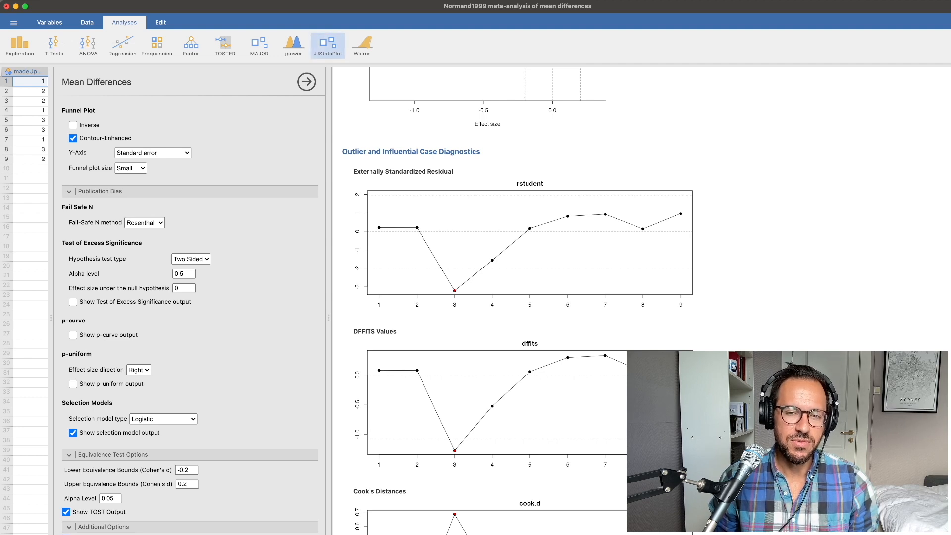
scroll(511, 297, "down", 2)
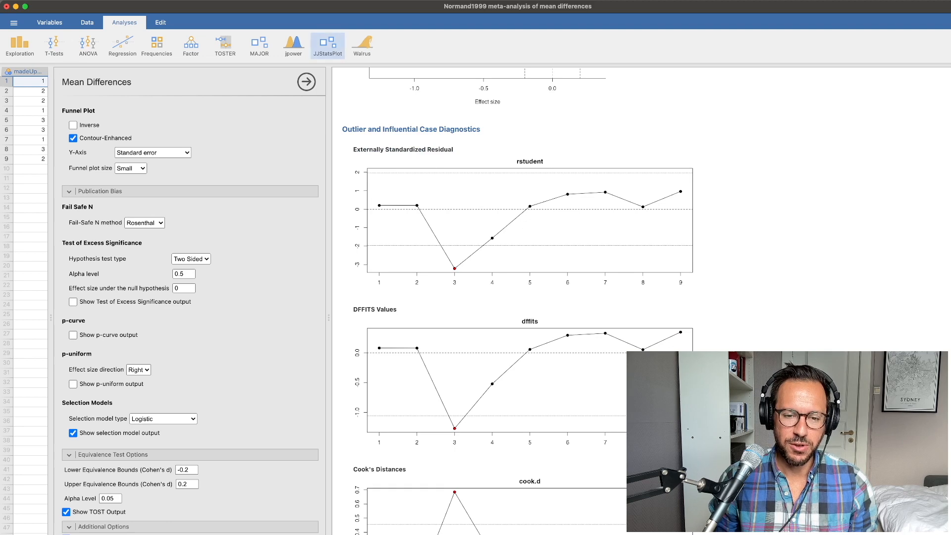
scroll(518, 297, "down", 6)
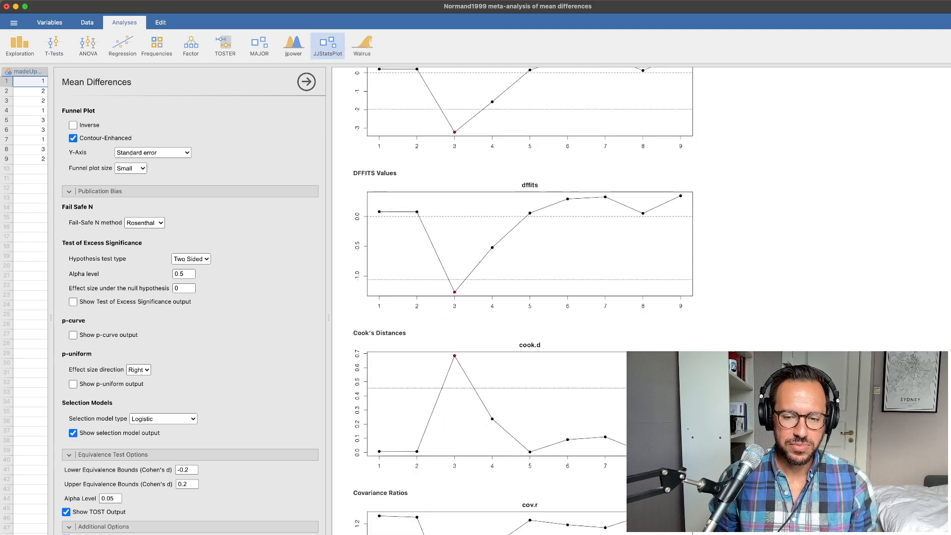
scroll(517, 298, "down", 6)
scroll(517, 297, "down", 20)
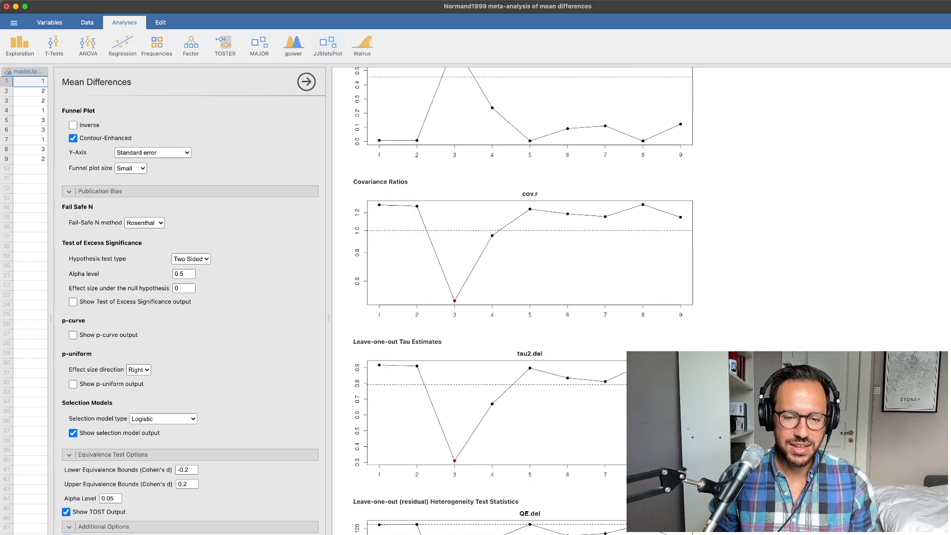
scroll(517, 297, "down", 8)
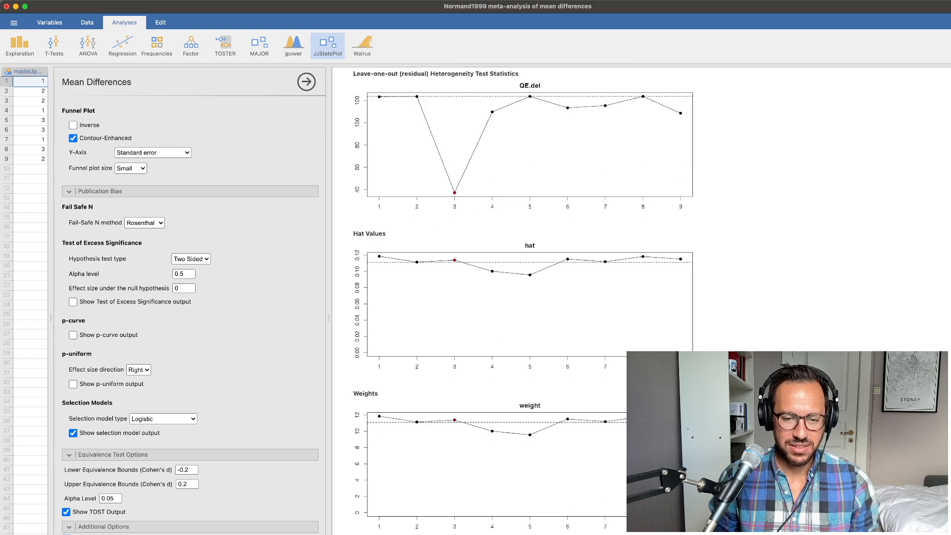
scroll(517, 297, "down", 19)
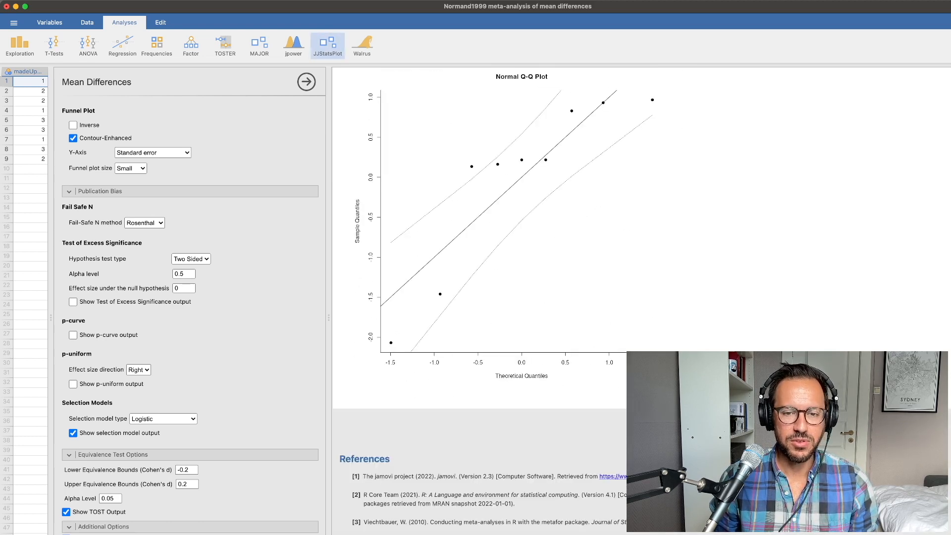
Compare the written results summary and forest plot with the covariance ratio, Cook's distance and DFFITS plots to judge which studies are influential.
scroll(518, 297, "up", 20)
scroll(517, 297, "up", 20)
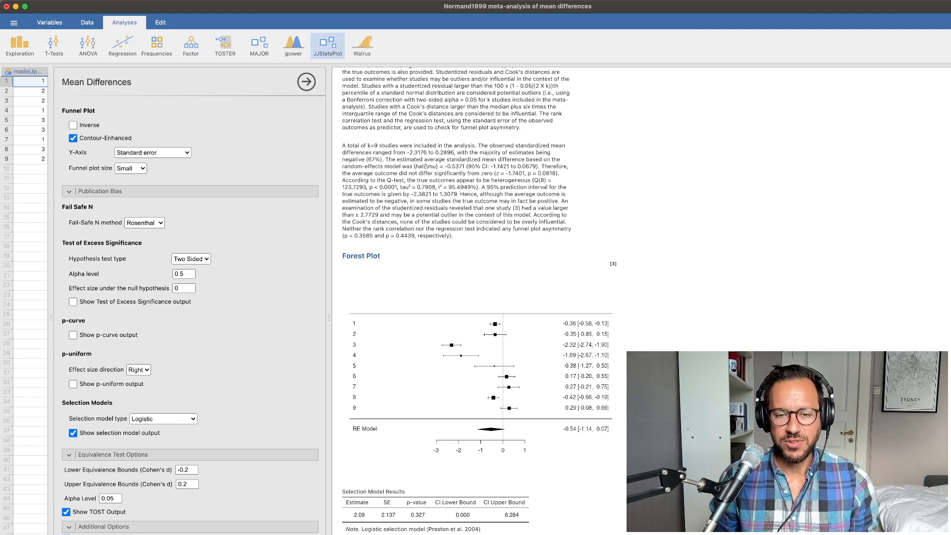
scroll(476, 297, "down", 10)
scroll(517, 297, "down", 10)
scroll(518, 297, "down", 5)
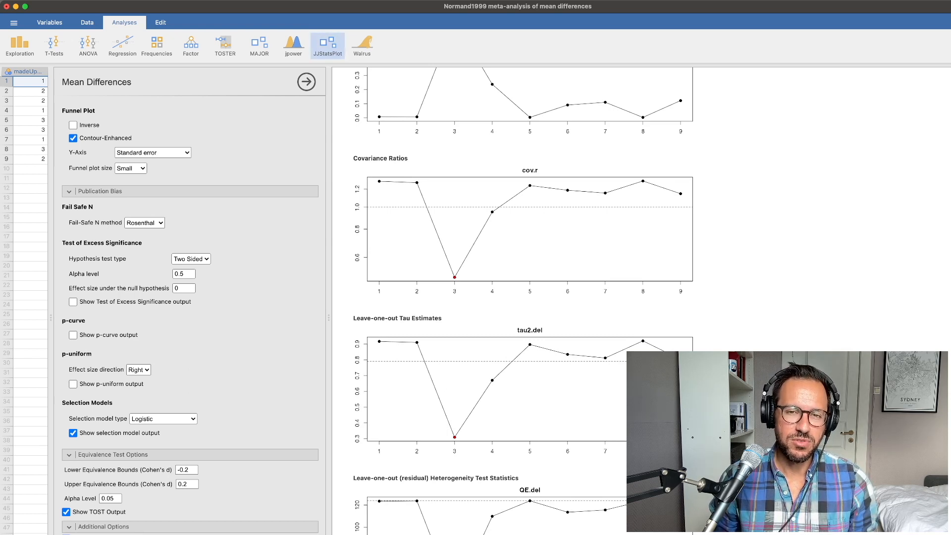
scroll(517, 297, "up", 2)
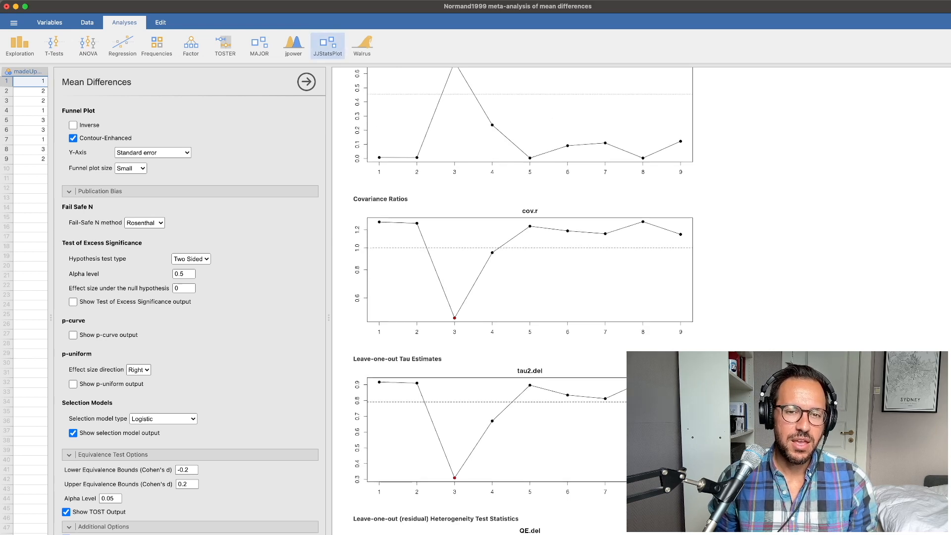
scroll(517, 298, "up", 8)
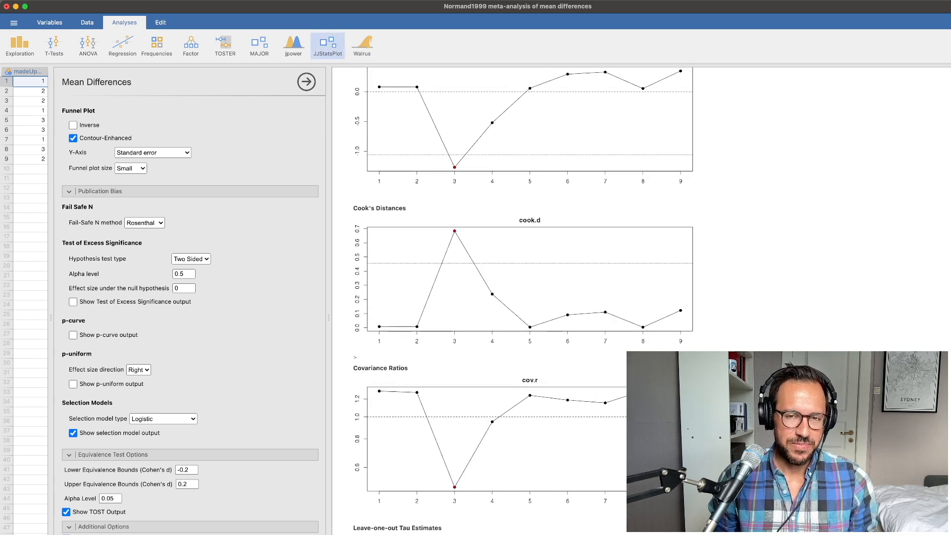
scroll(517, 297, "up", 1)
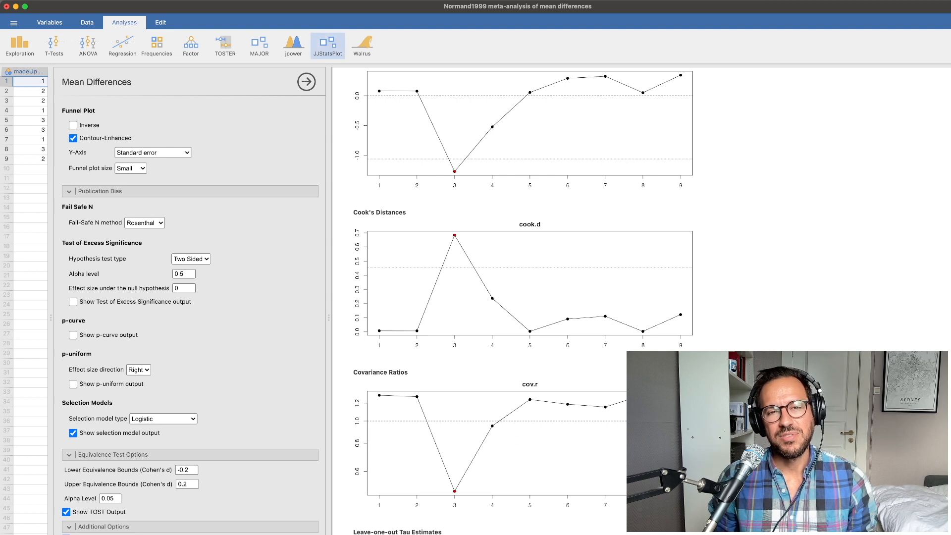
scroll(523, 301, "up", 2)
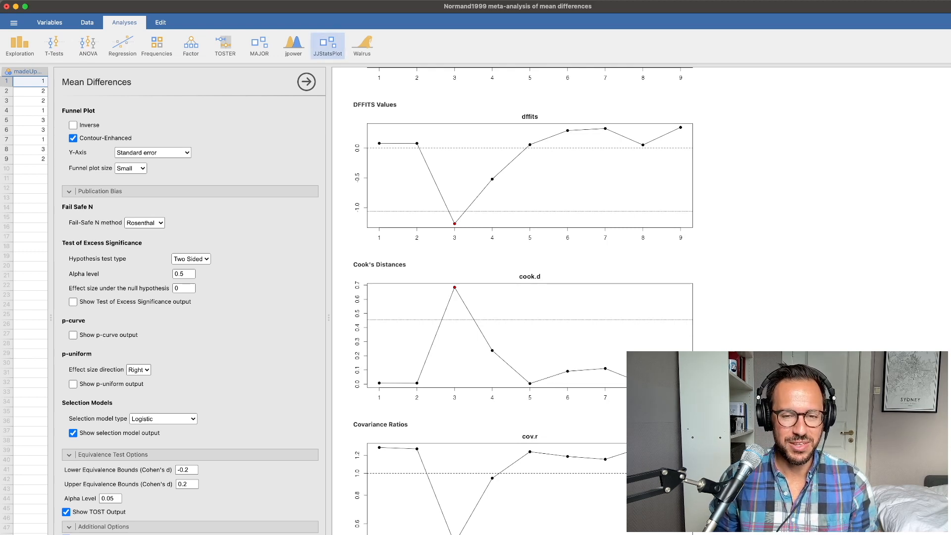
scroll(478, 297, "up", 20)
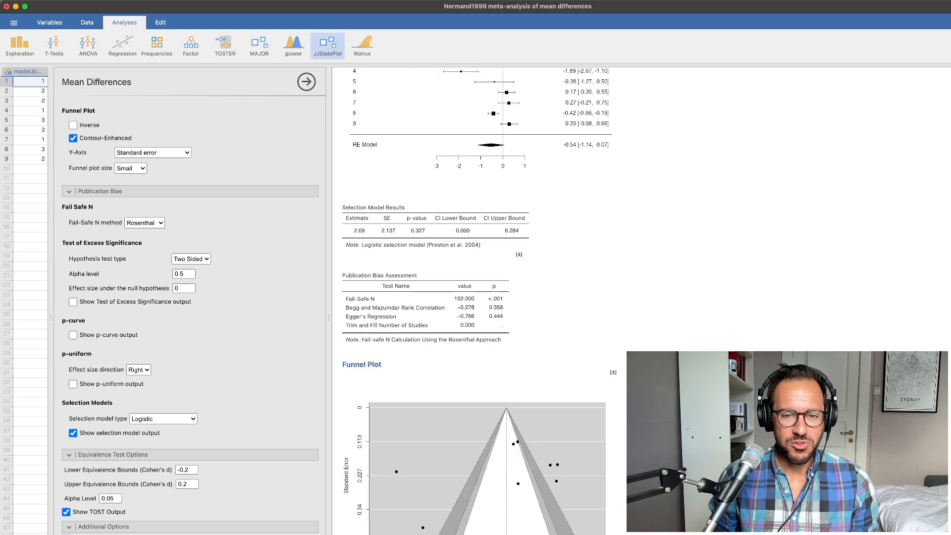
scroll(477, 297, "up", 2)
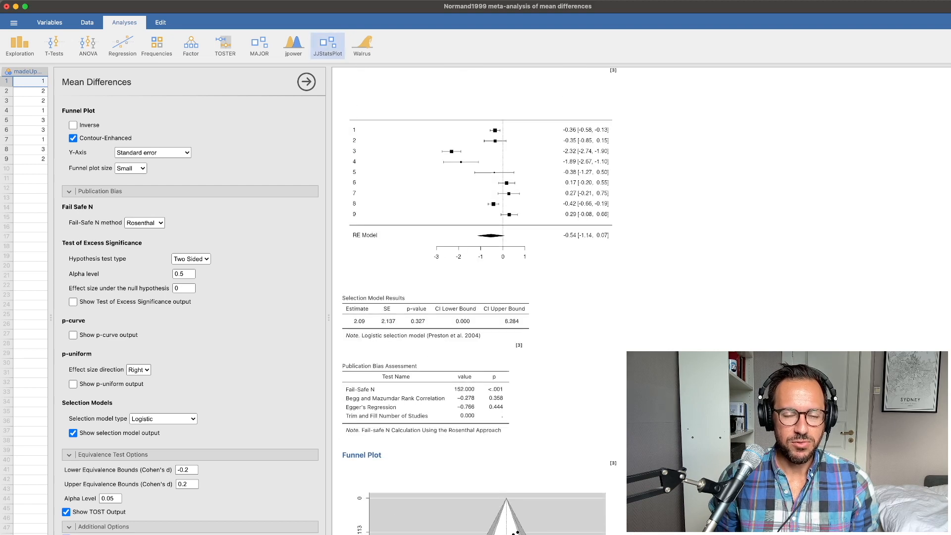